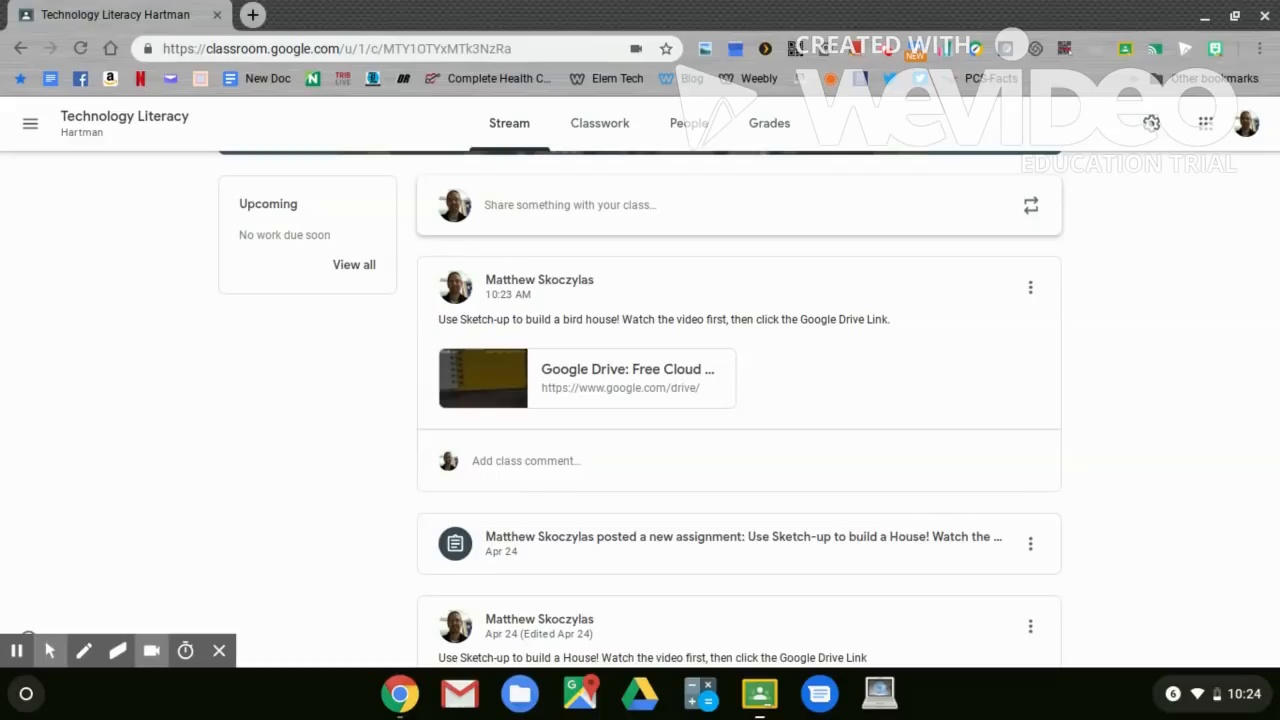
- Open Google Drive through the link in the bird house class post and create a new SketchUp for Schools file from My Drive
{"action": "left_click", "coordinate": [541, 370]}
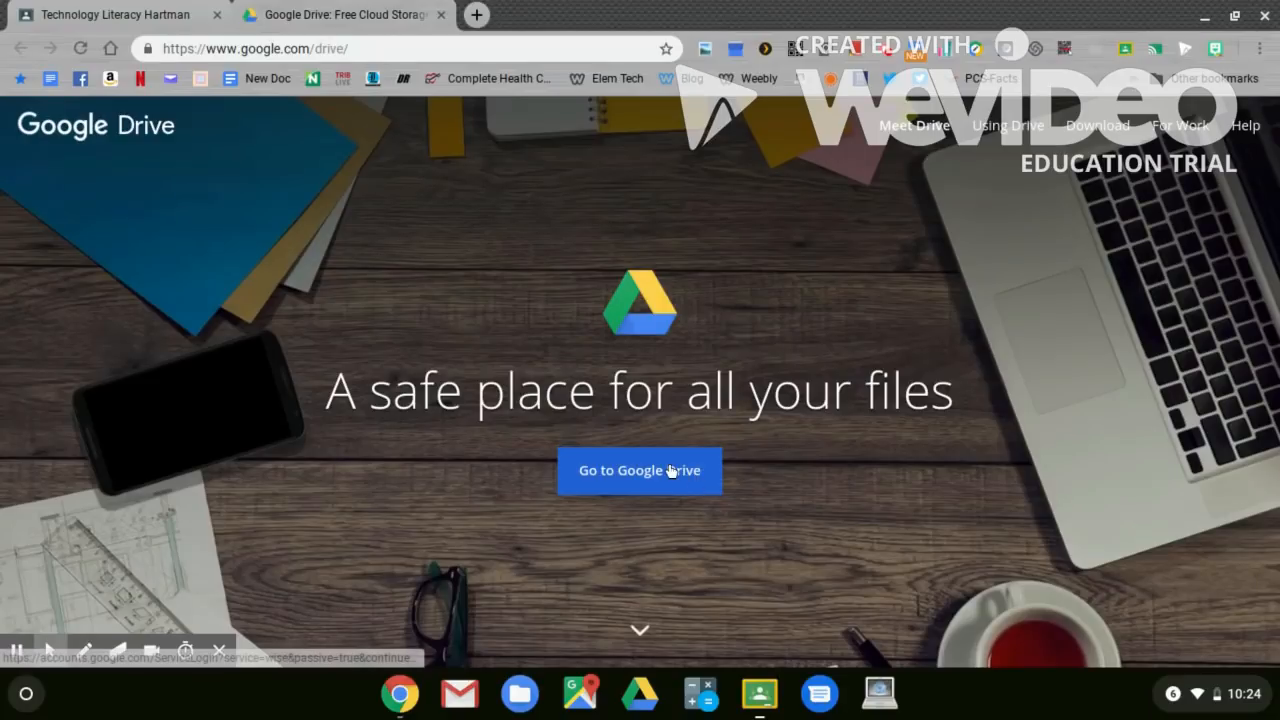
{"action": "left_click", "coordinate": [670, 470]}
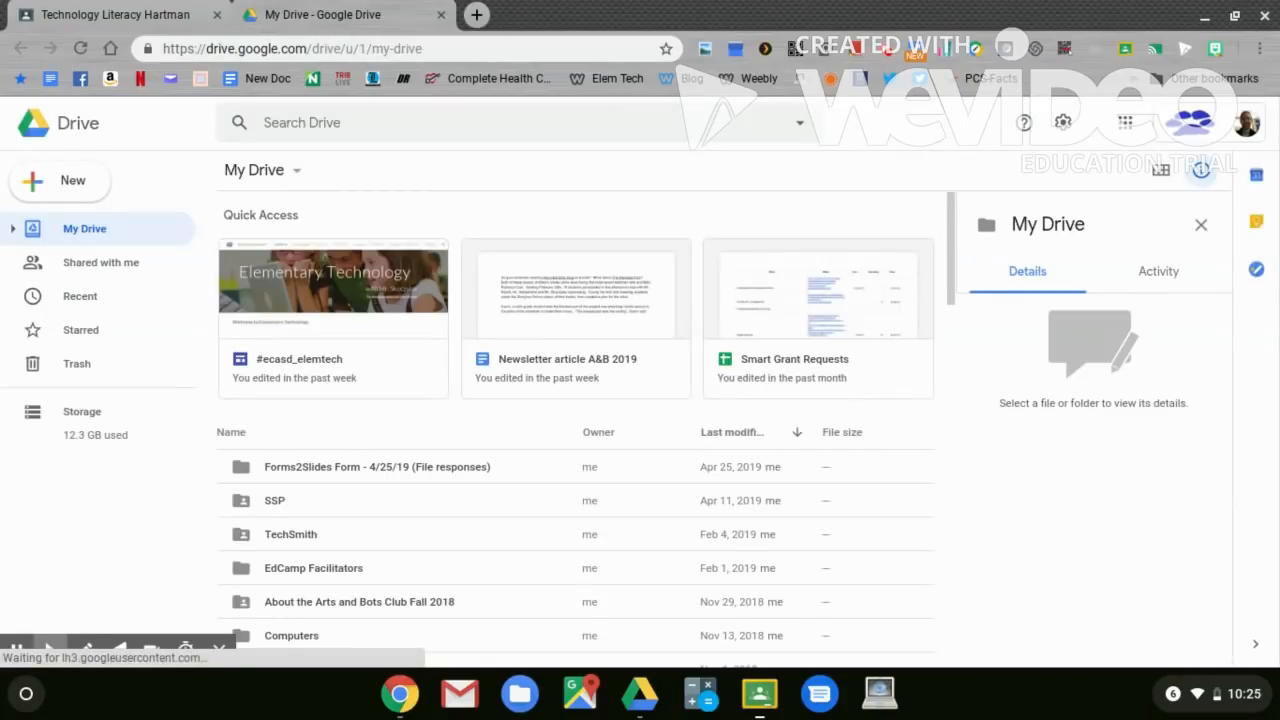
{"action": "left_click", "coordinate": [55, 179]}
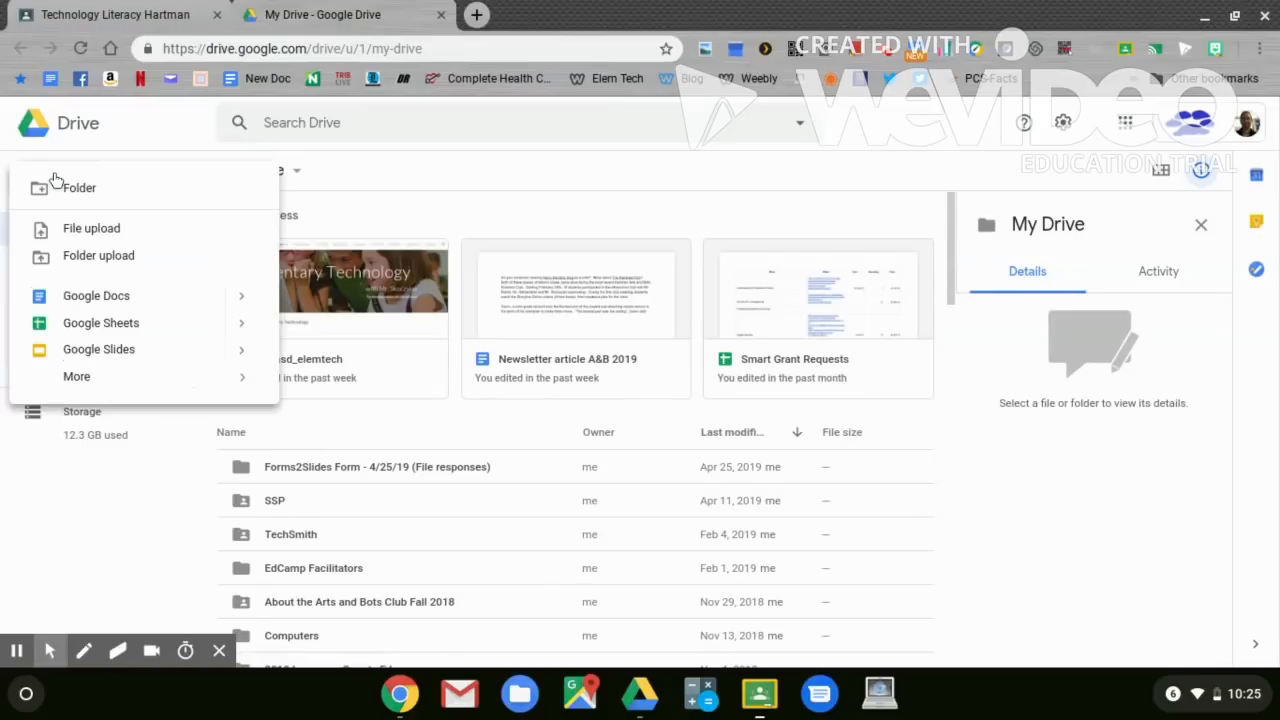
{"action": "mouse_move", "coordinate": [80, 374]}
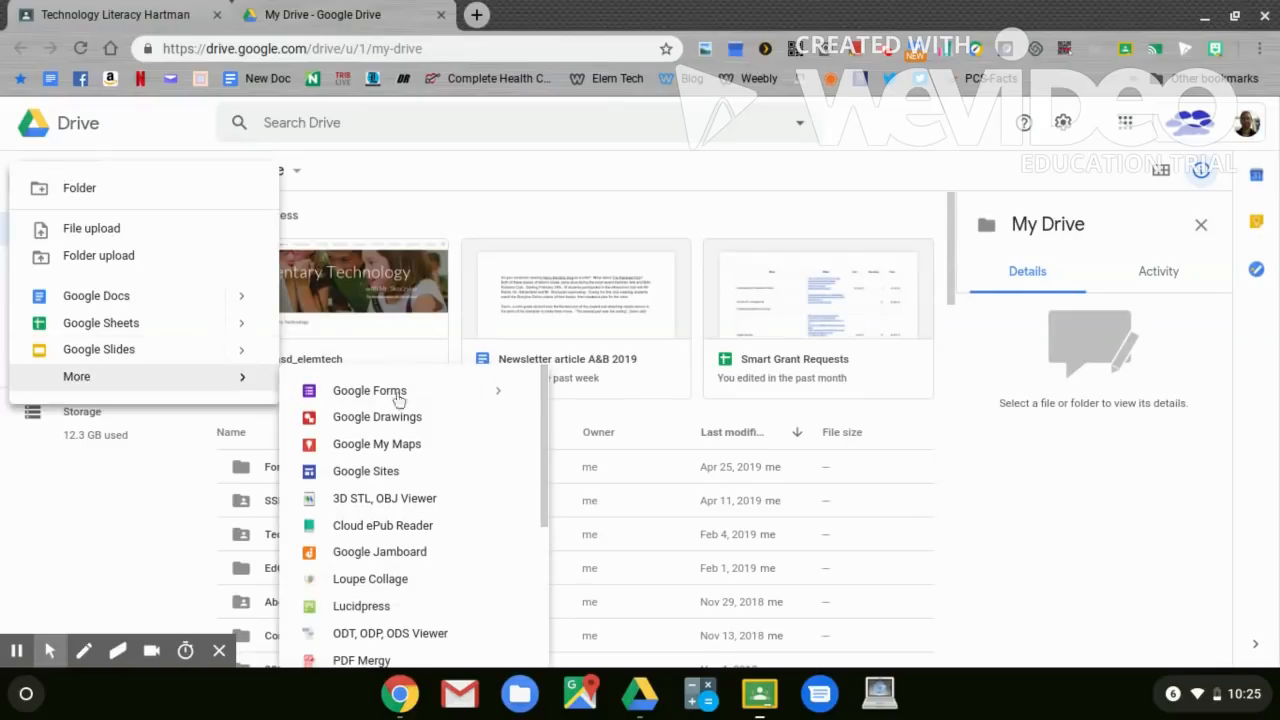
{"action": "scroll", "coordinate": [395, 543], "scroll_direction": "down", "scroll_amount": 5}
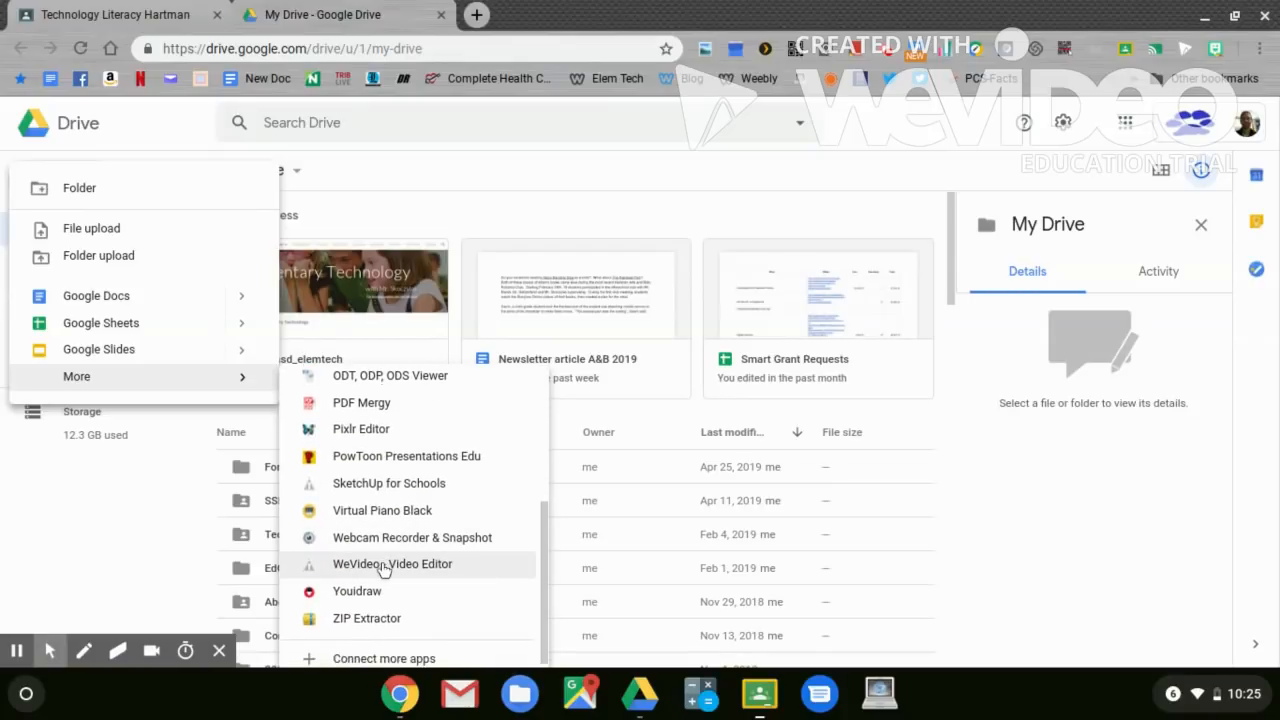
{"action": "left_click", "coordinate": [378, 486]}
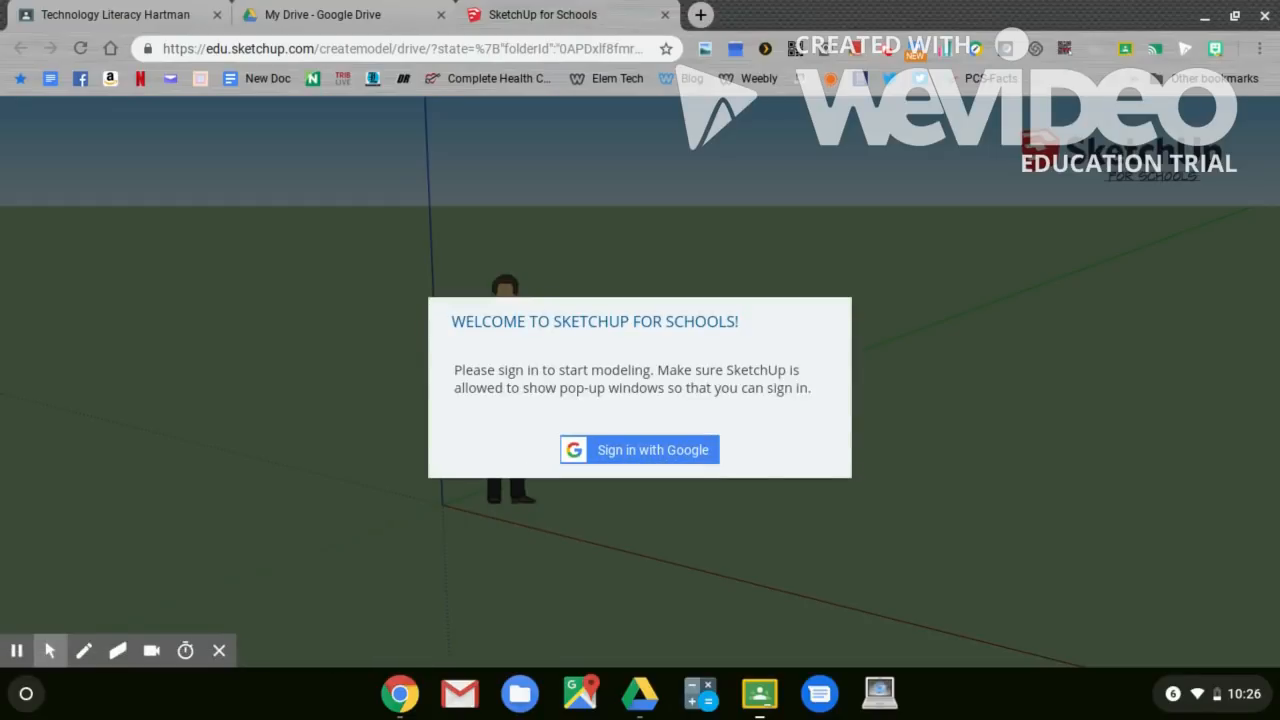
- Sign in to SketchUp with the school Google account and start a model from Simple Template - Feet and Inches
{"action": "left_click", "coordinate": [663, 451]}
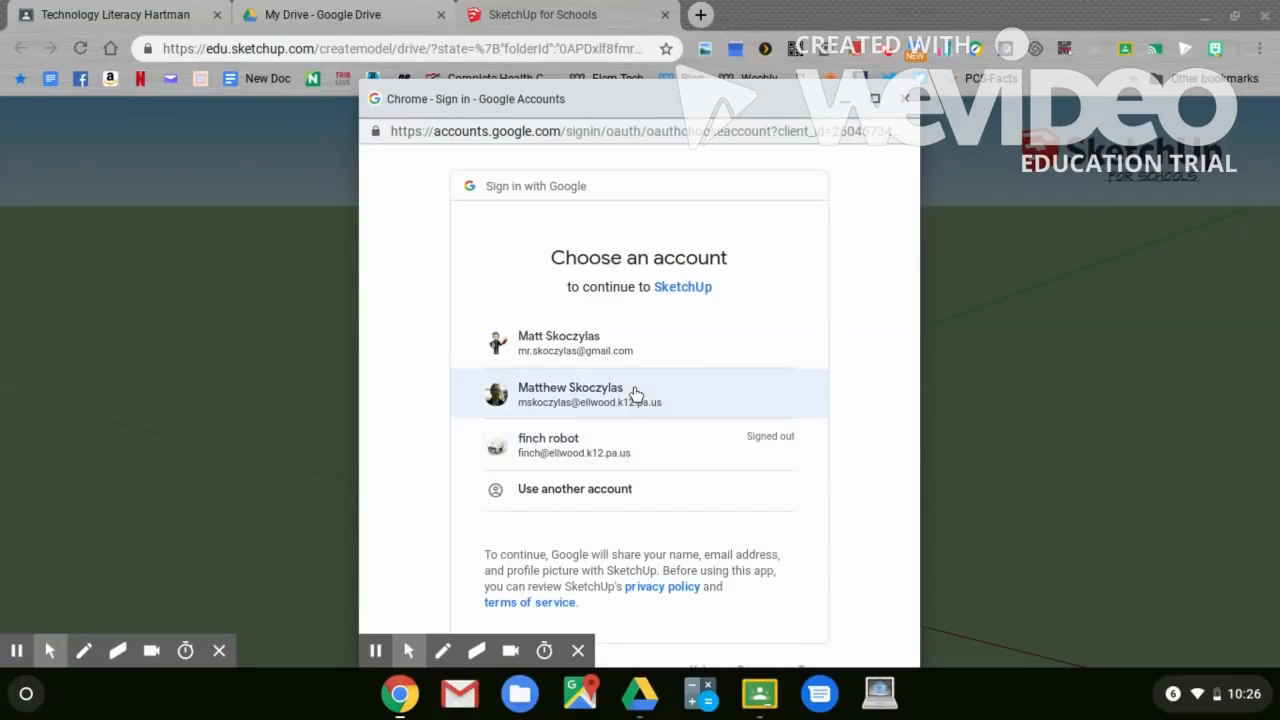
{"action": "left_click", "coordinate": [634, 393]}
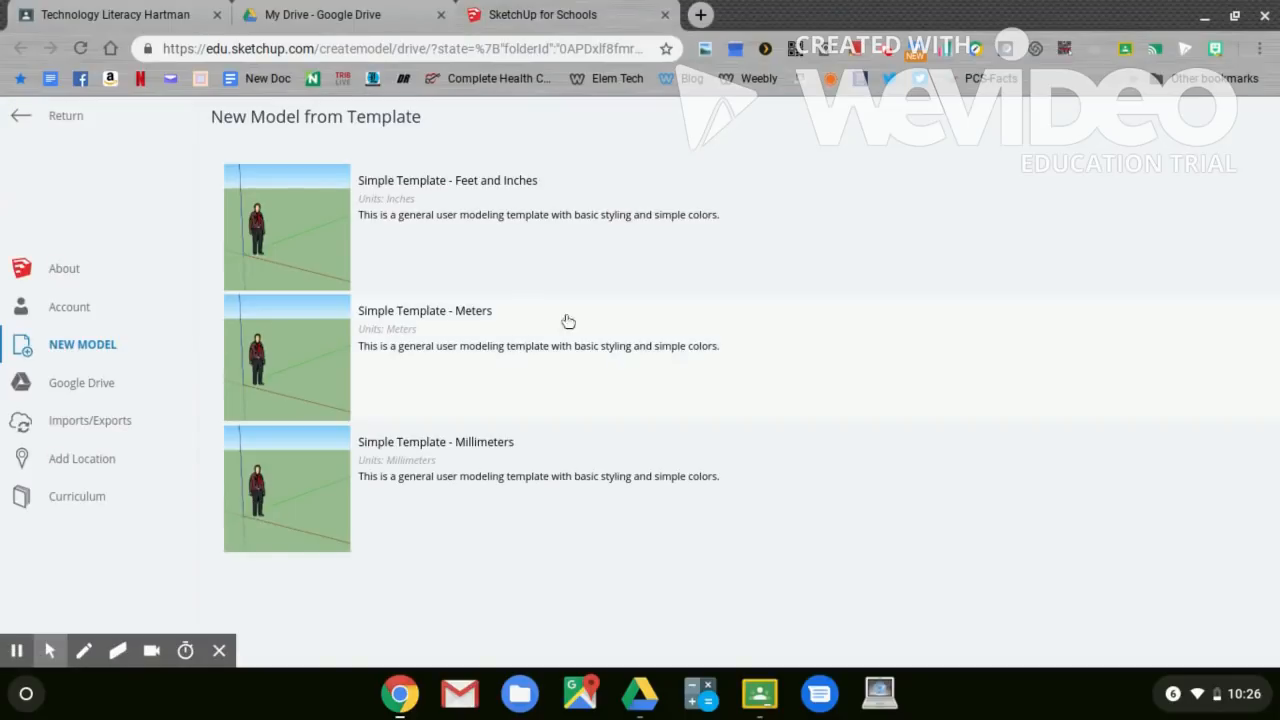
{"action": "left_click", "coordinate": [466, 222]}
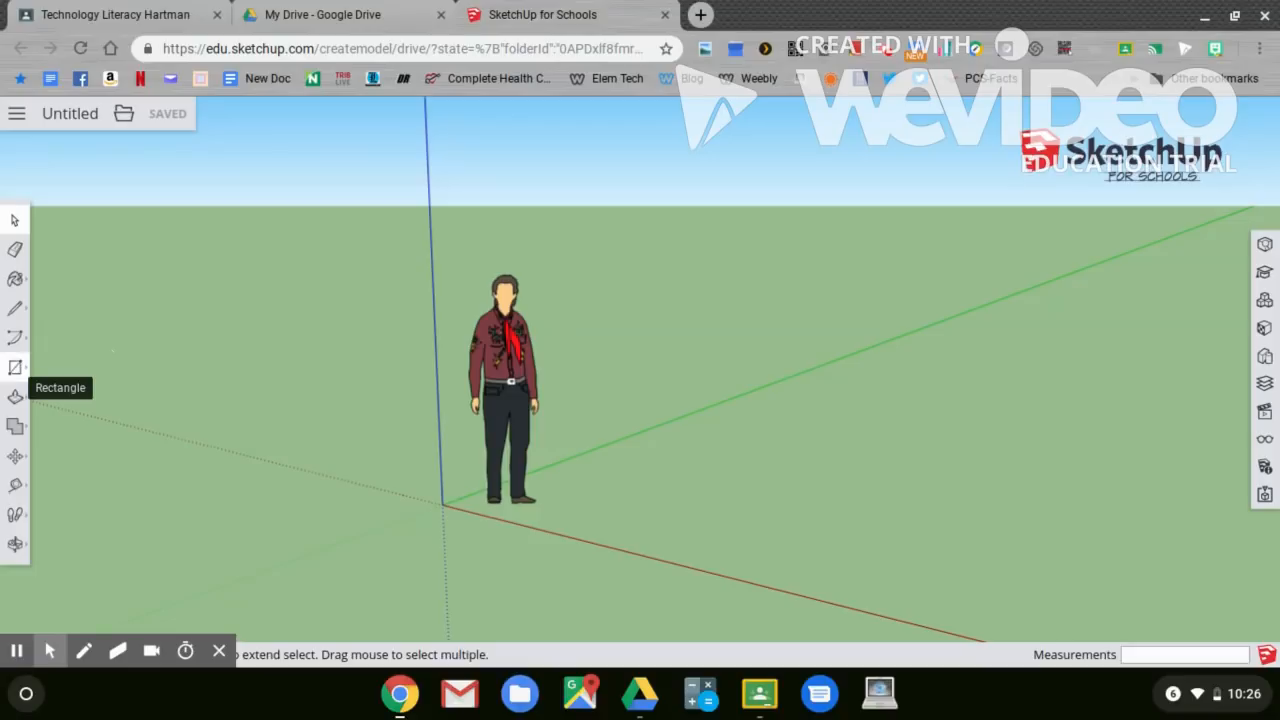
- Draw a square of about 1' 11 7/16" per side on the ground beside the standing figure
{"action": "left_click", "coordinate": [17, 368]}
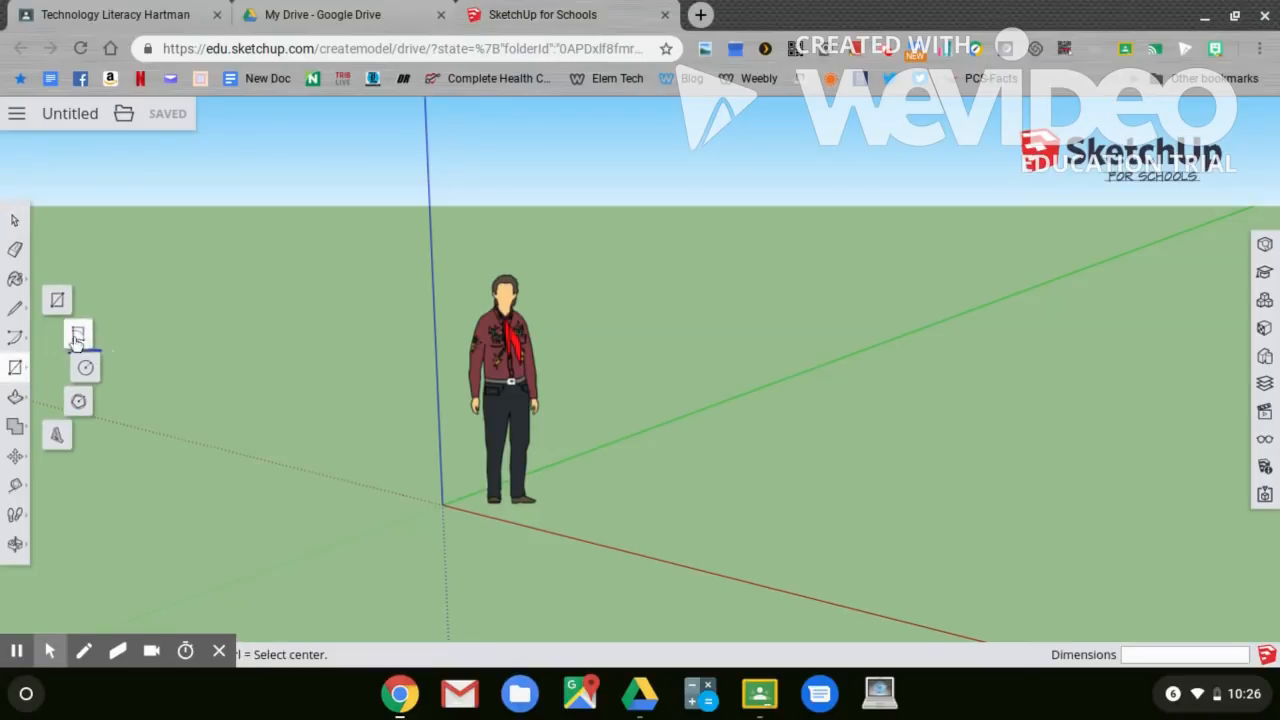
{"action": "left_click", "coordinate": [58, 300]}
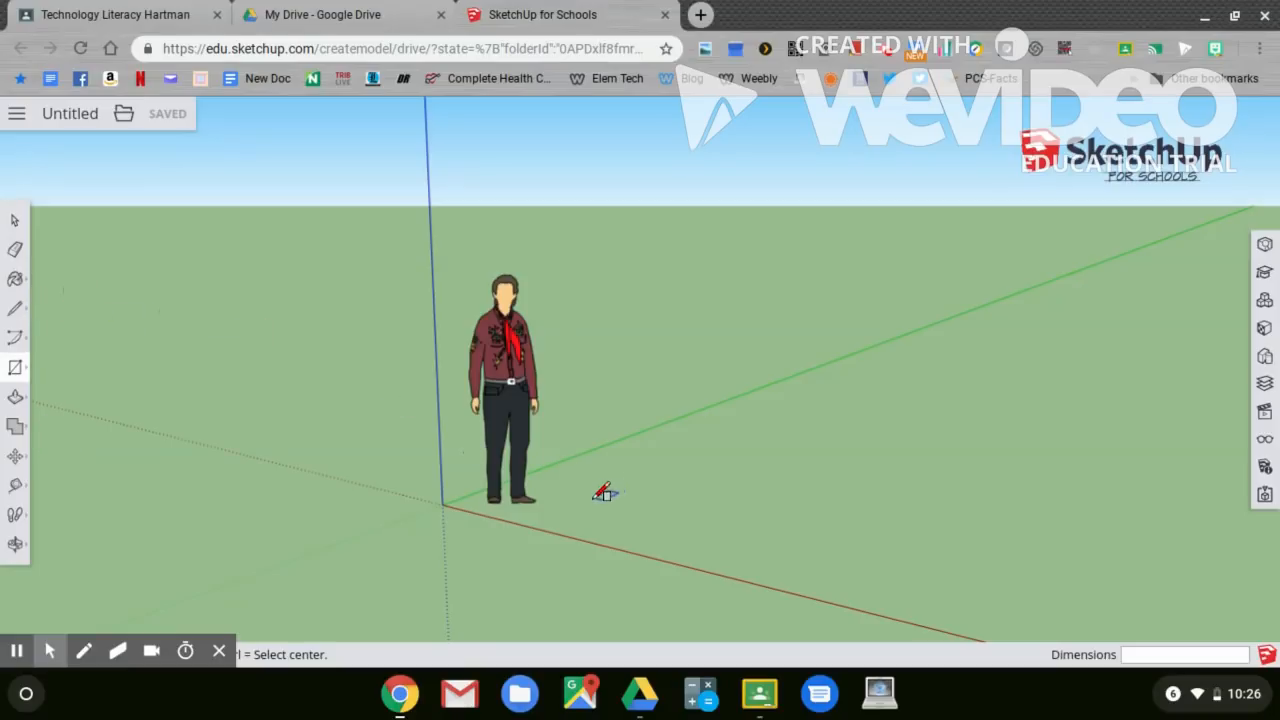
{"action": "left_click_drag", "start_coordinate": [585, 495], "coordinate": [600, 536]}
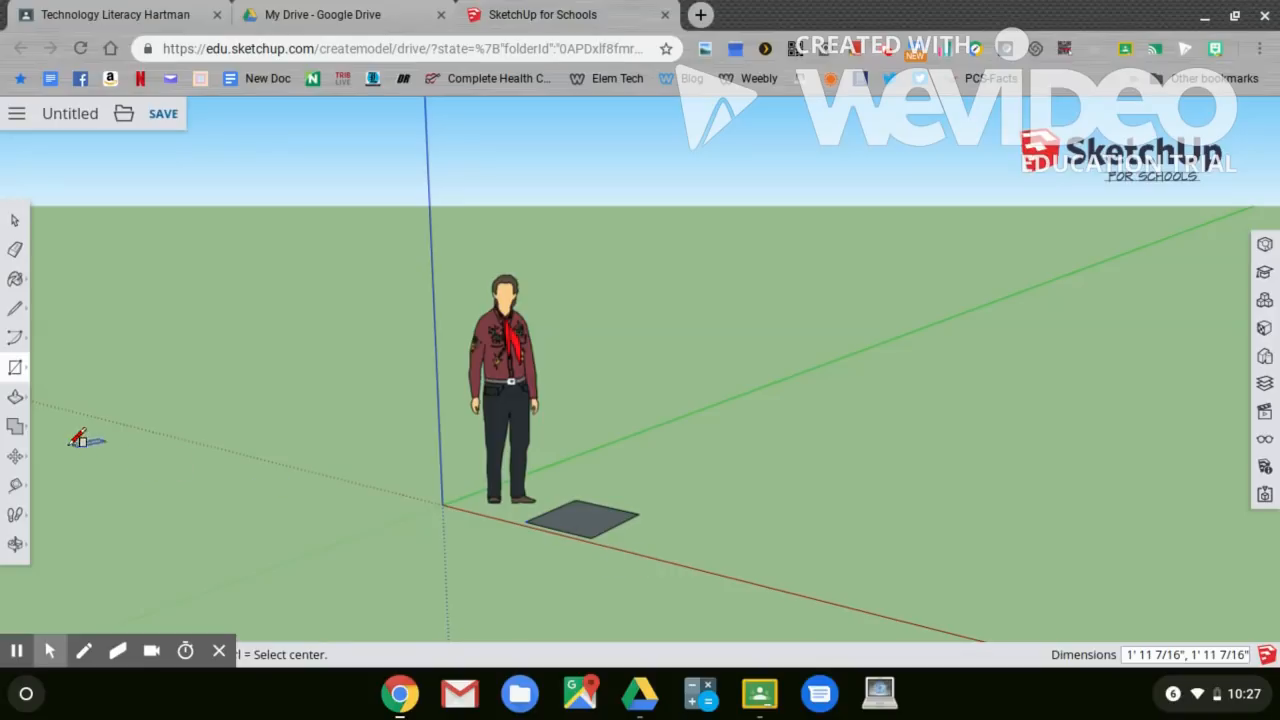
- Push/Pull the square up about 1' 3 7/8" into a box
{"action": "left_click", "coordinate": [15, 401]}
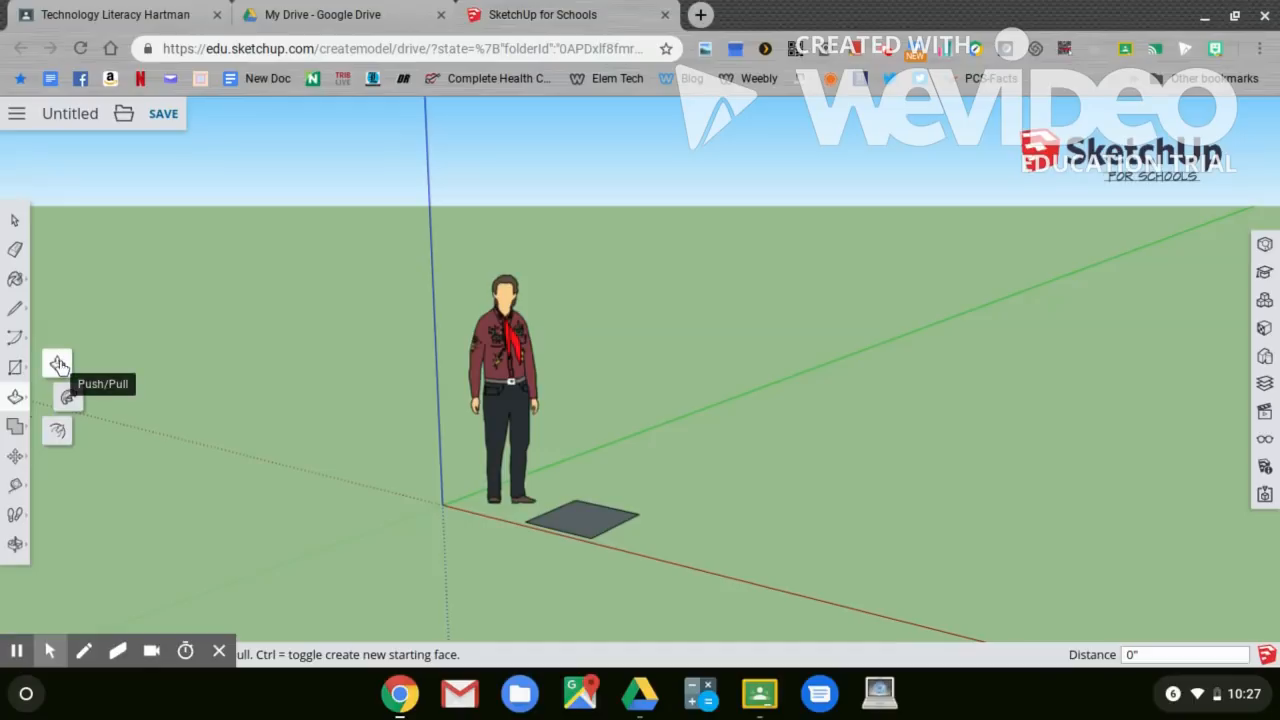
{"action": "left_click", "coordinate": [58, 366]}
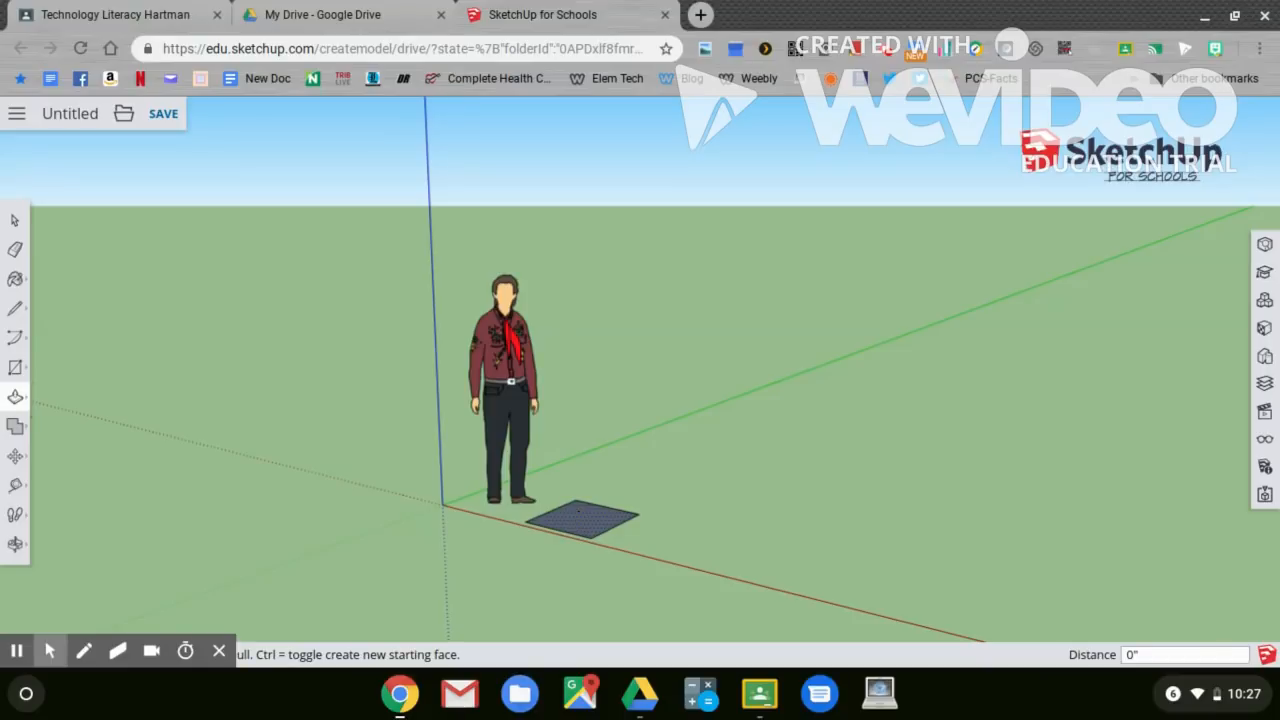
{"action": "left_click_drag", "start_coordinate": [578, 512], "coordinate": [577, 467]}
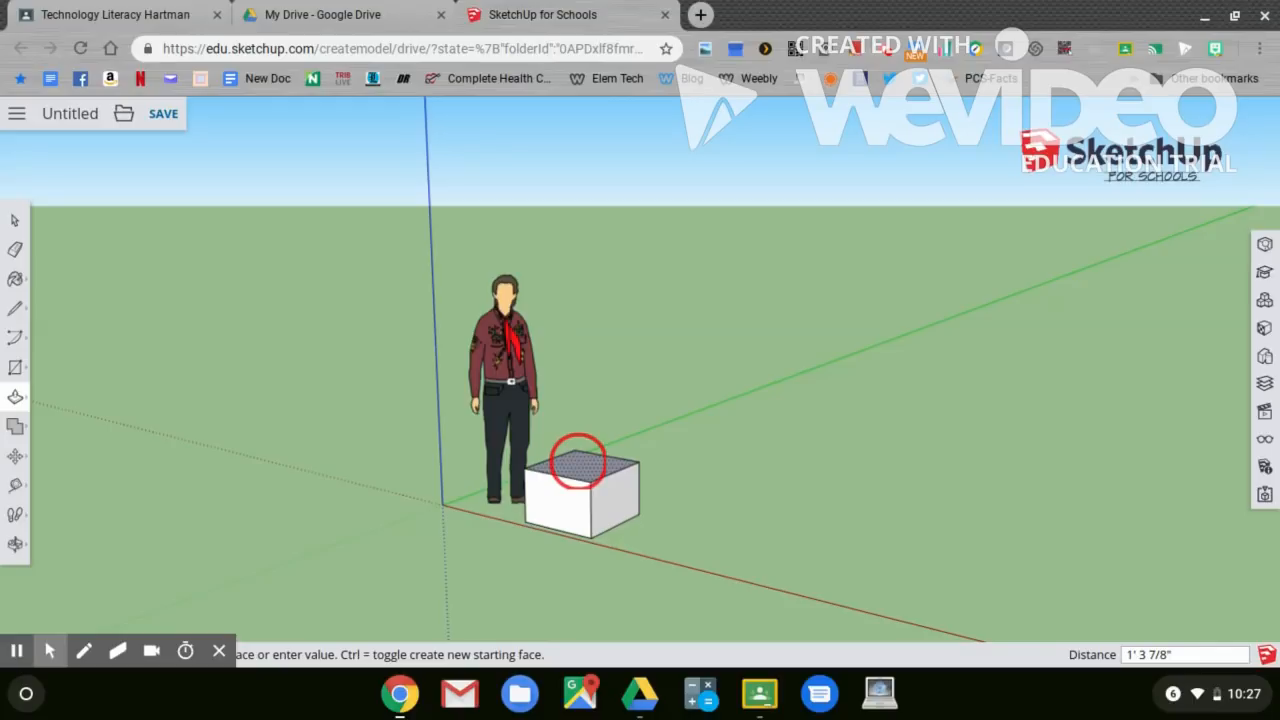
{"action": "left_click_drag", "start_coordinate": [578, 466], "coordinate": [577, 467]}
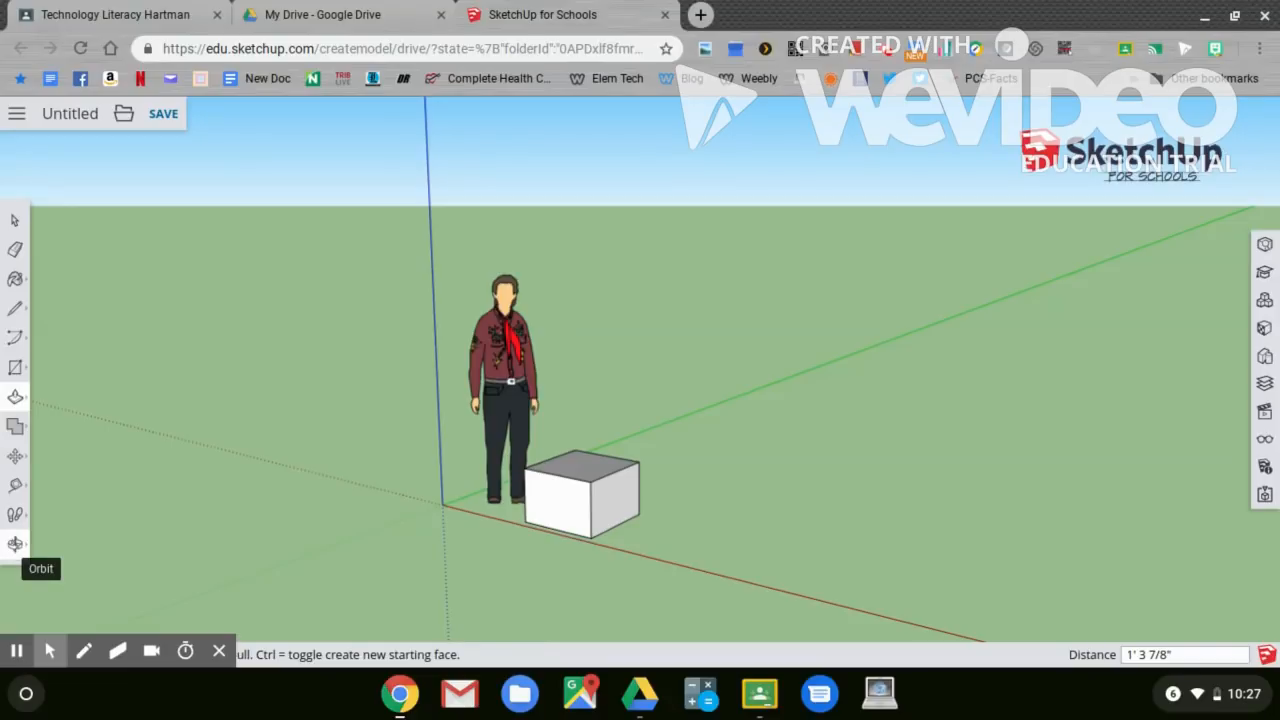
- Examine the box up close, first straight on and then from an angle showing its front, top and side
{"action": "left_click", "coordinate": [15, 544]}
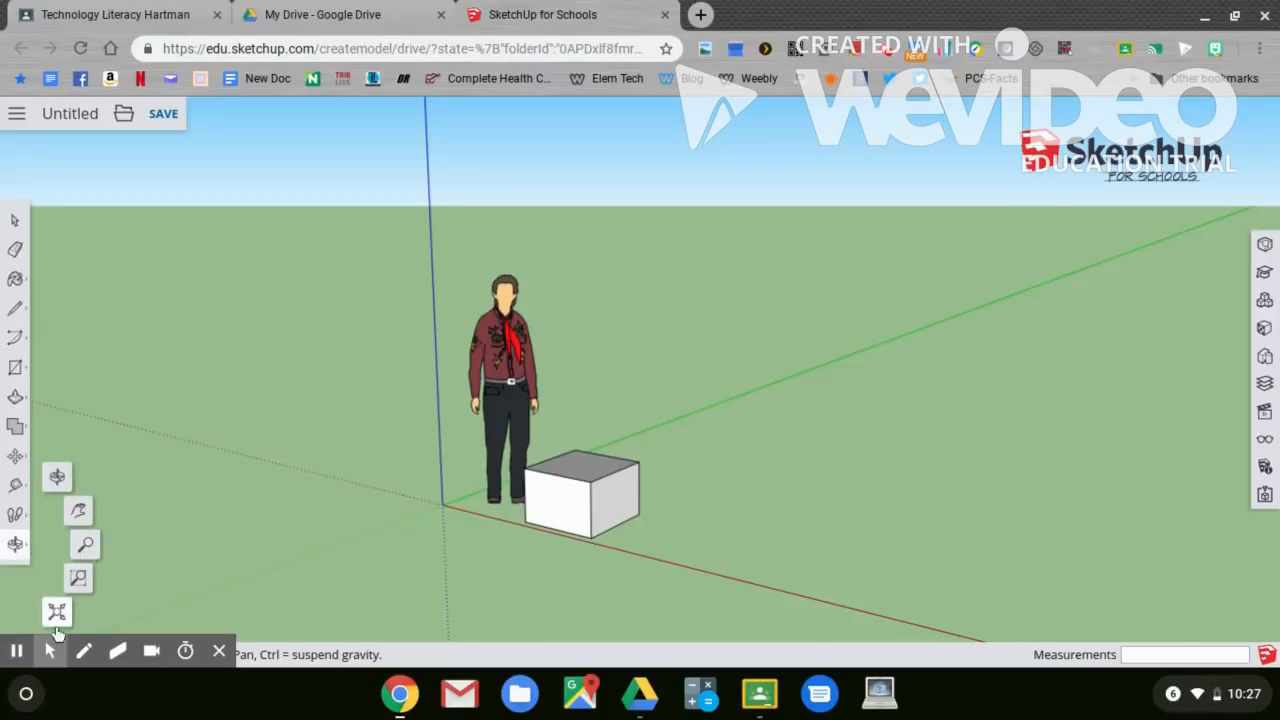
{"action": "left_click", "coordinate": [57, 478]}
{"action": "left_click_drag", "start_coordinate": [509, 523], "coordinate": [718, 455]}
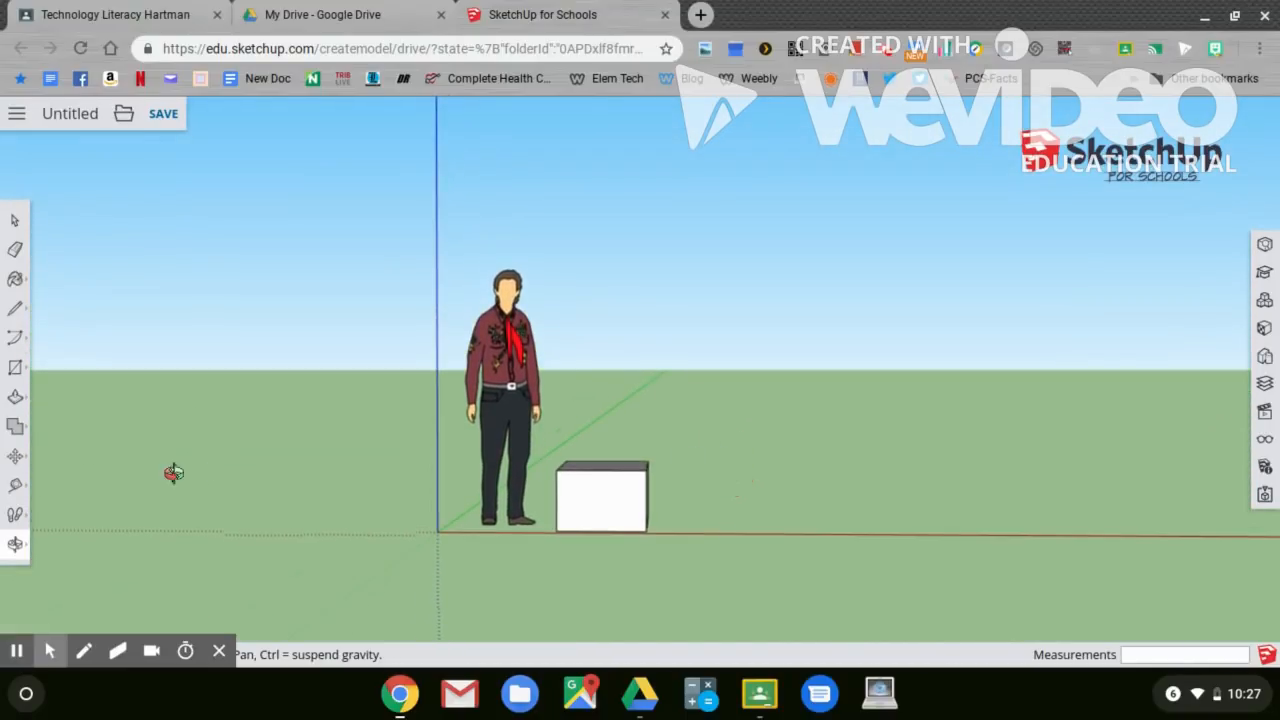
{"action": "left_click", "coordinate": [18, 546]}
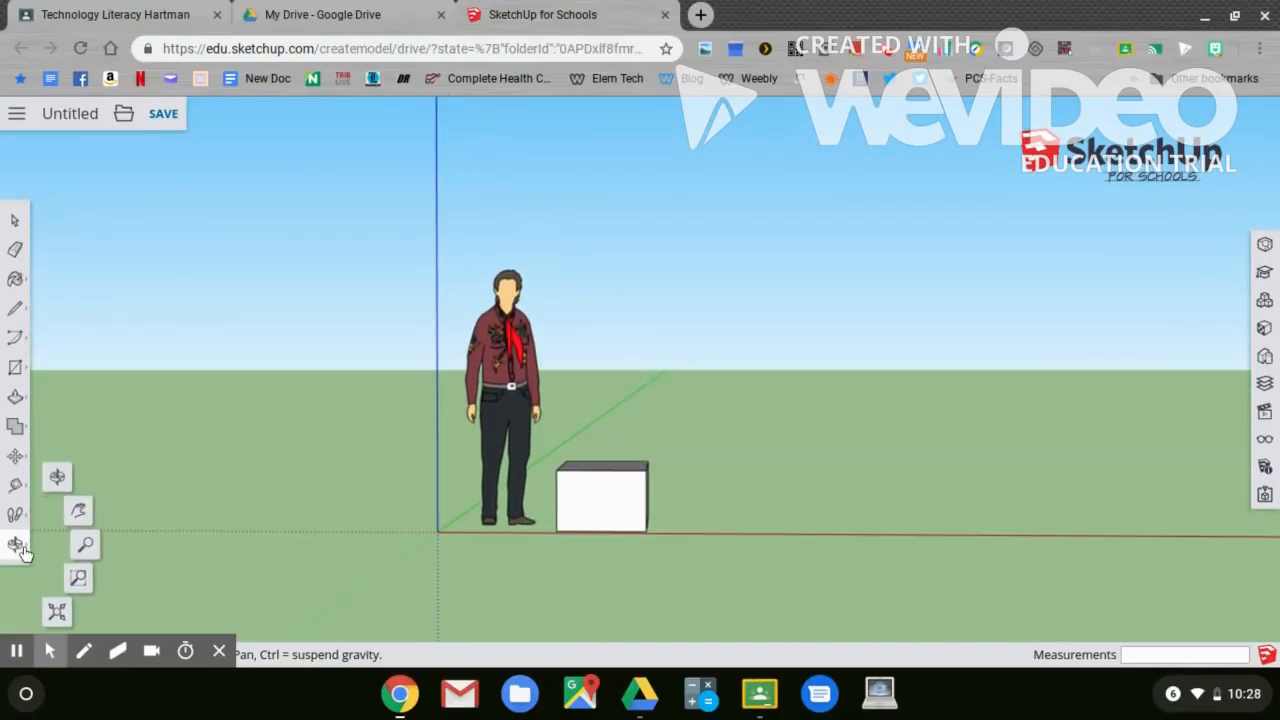
{"action": "left_click", "coordinate": [79, 511]}
{"action": "left_click_drag", "start_coordinate": [582, 512], "coordinate": [623, 499]}
{"action": "scroll", "coordinate": [630, 497], "scroll_direction": "up", "scroll_amount": 3}
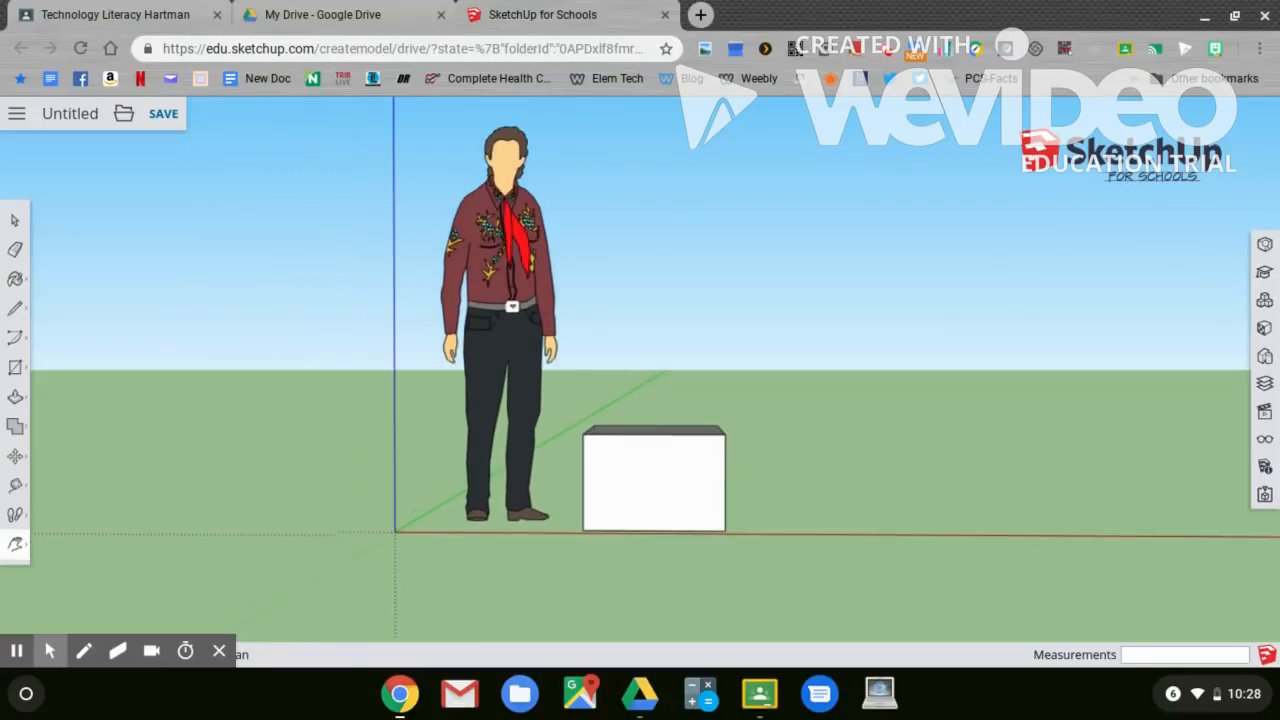
{"action": "scroll", "coordinate": [625, 484], "scroll_direction": "up", "scroll_amount": 5}
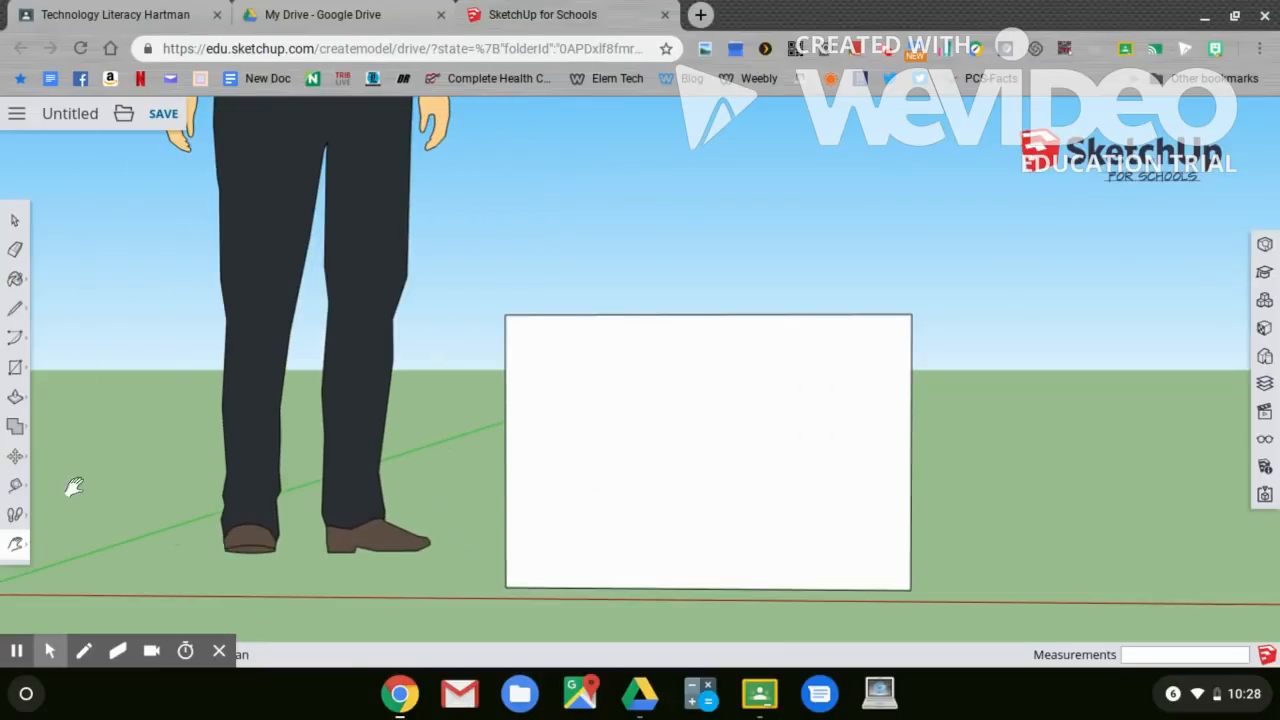
{"action": "mouse_move", "coordinate": [18, 550]}
{"action": "left_click", "coordinate": [57, 484]}
{"action": "left_click", "coordinate": [16, 545]}
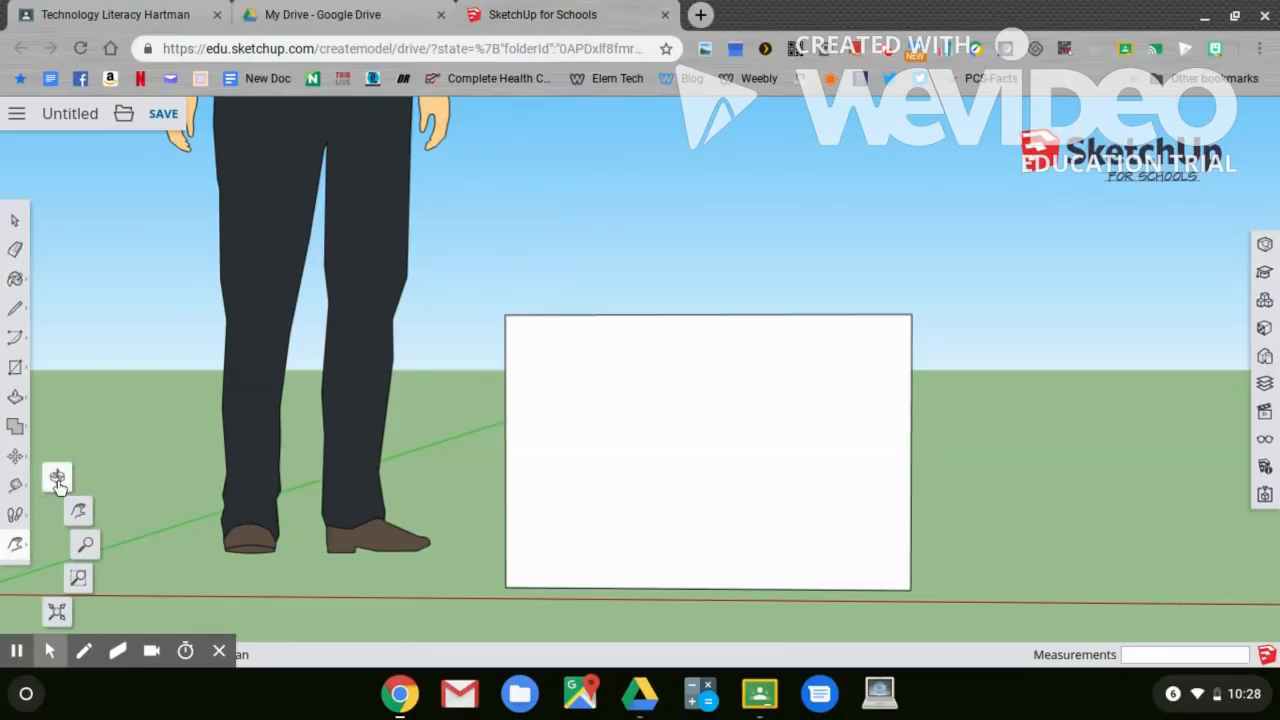
{"action": "left_click", "coordinate": [58, 483]}
{"action": "left_click_drag", "start_coordinate": [622, 512], "coordinate": [494, 543]}
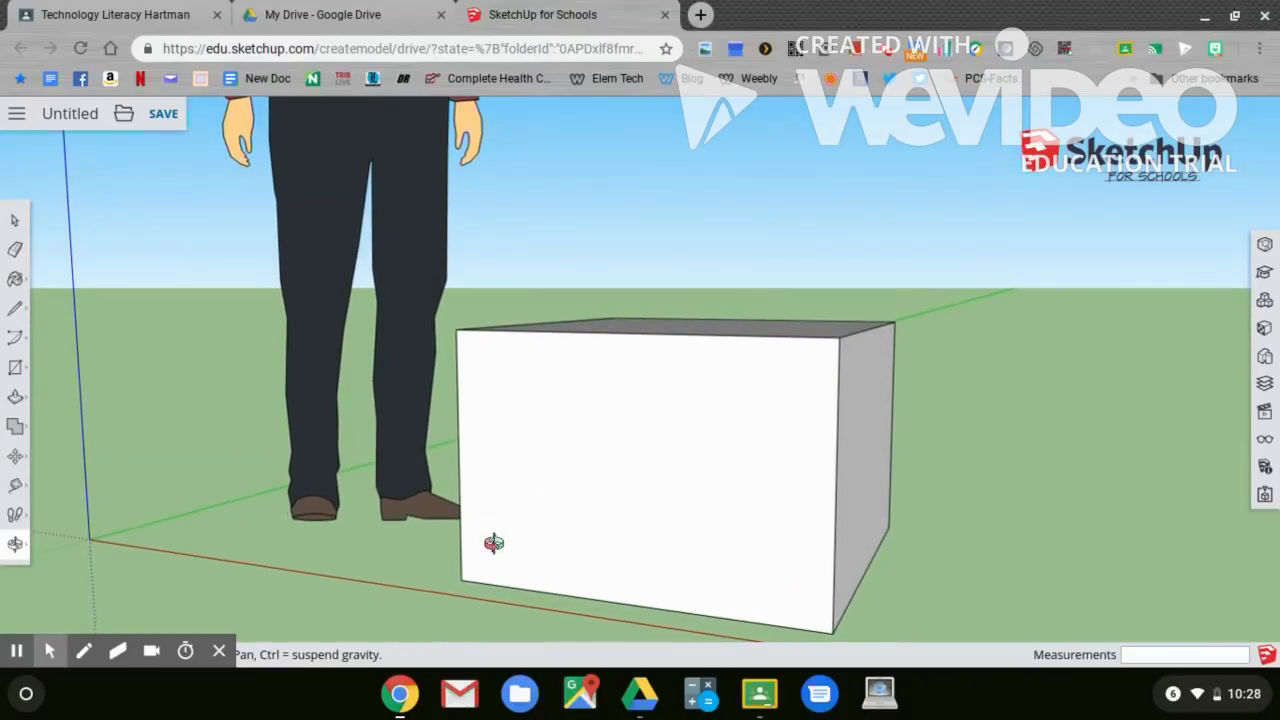
- Draw two gable lines of about 1' 2 1/8" on the front face, from its upper edge's midpoint to the midpoints of both side edges
{"action": "left_click", "coordinate": [20, 318]}
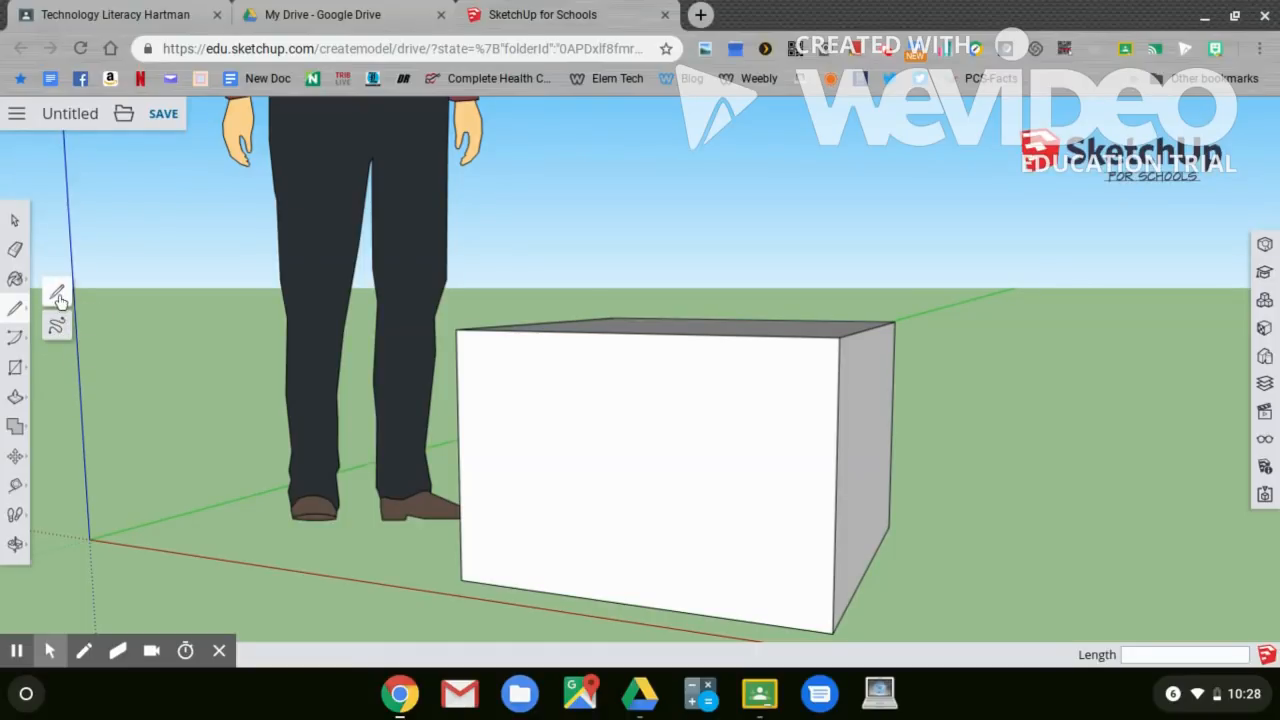
{"action": "left_click", "coordinate": [57, 294]}
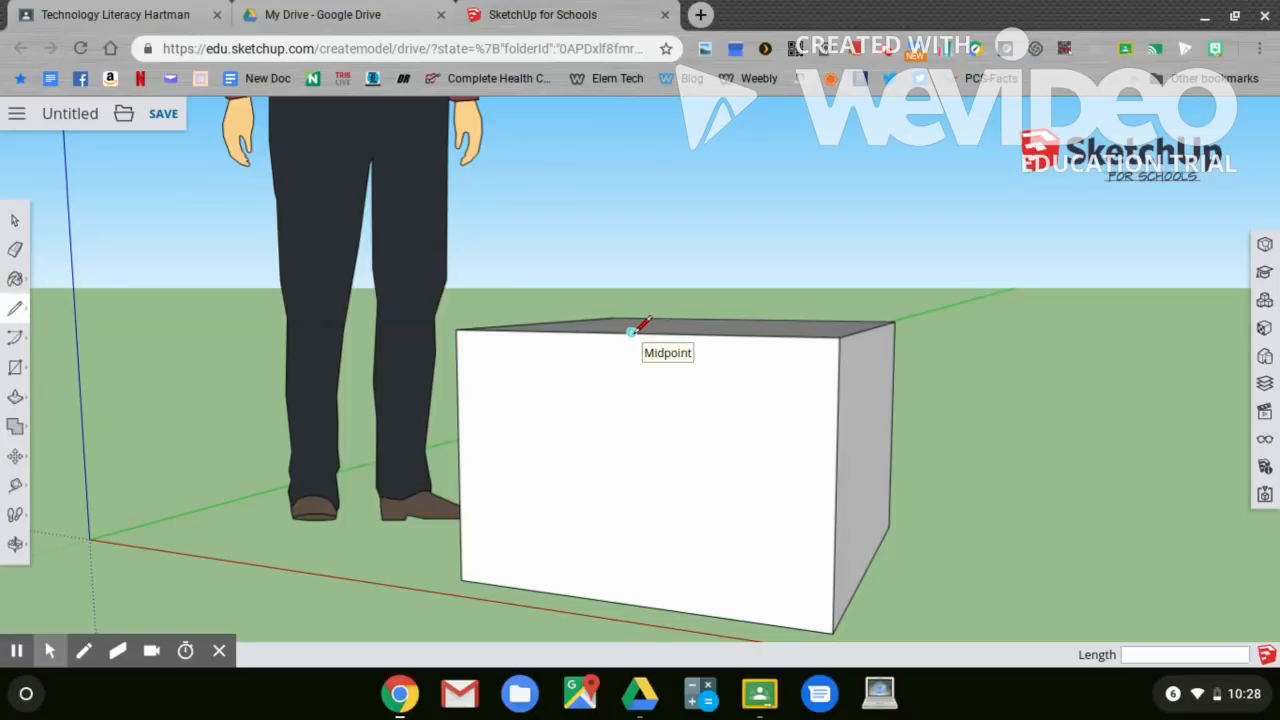
{"action": "left_click_drag", "start_coordinate": [631, 332], "coordinate": [837, 485]}
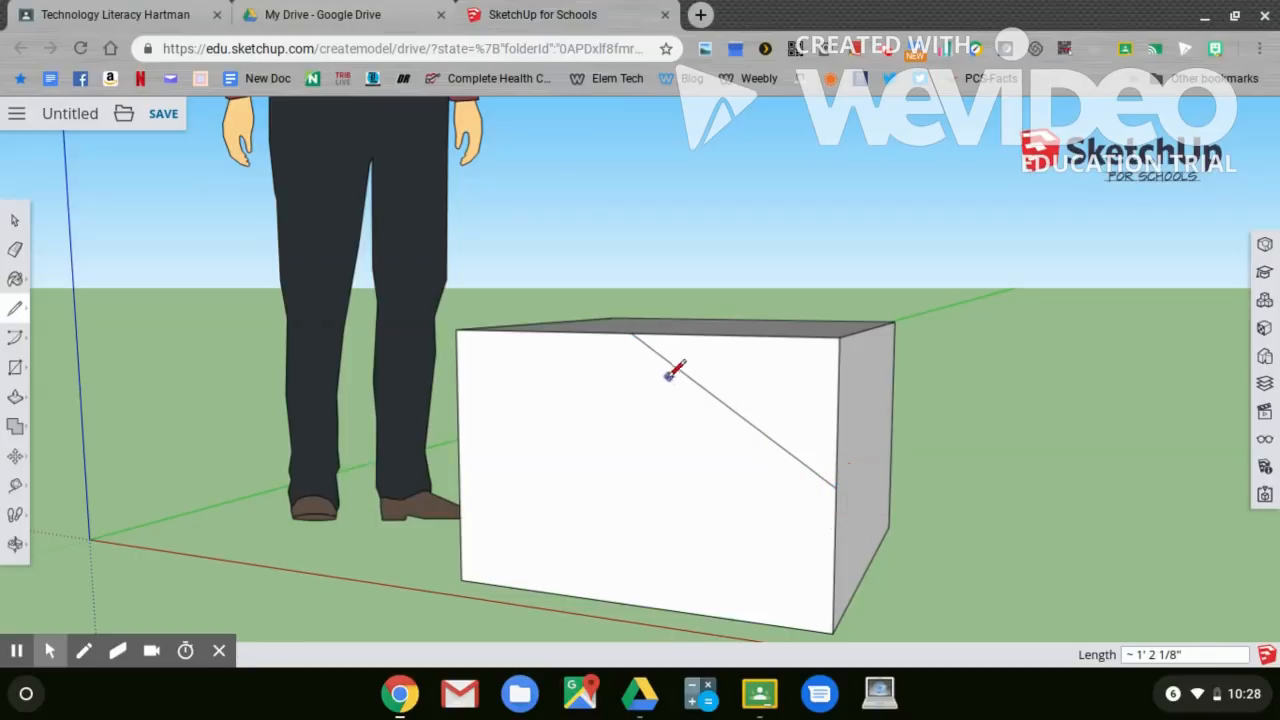
{"action": "left_click_drag", "start_coordinate": [631, 331], "coordinate": [469, 451]}
{"action": "left_click_drag", "start_coordinate": [459, 466], "coordinate": [463, 455]}
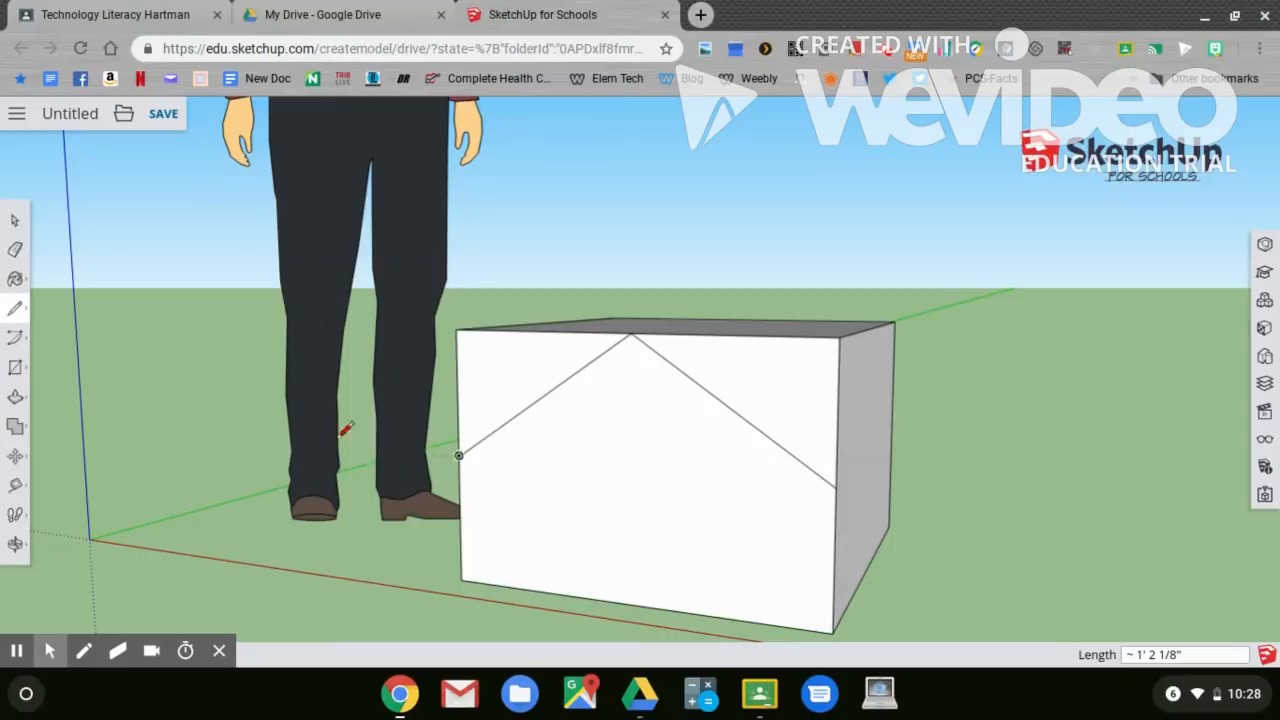
- Push/Pull both upper corner triangles of the front face back 1' 11 7/16", cutting them away to form a gabled roof
{"action": "left_click", "coordinate": [15, 398]}
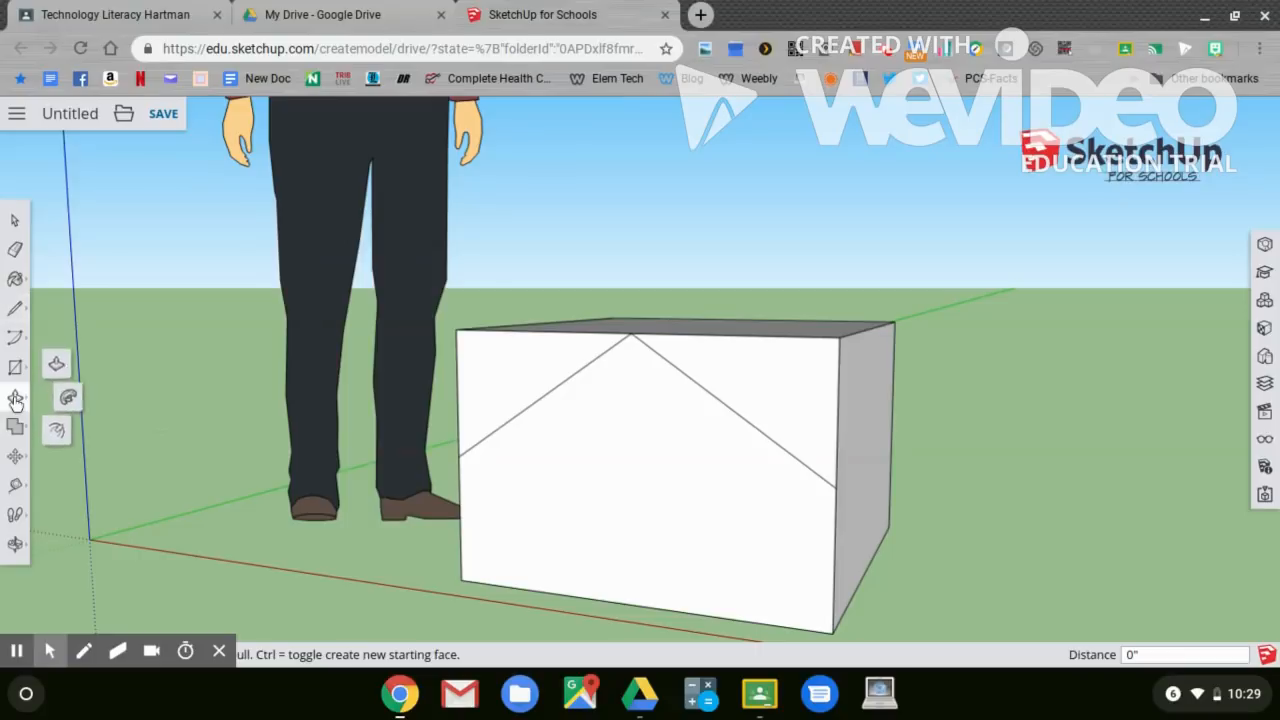
{"action": "left_click", "coordinate": [57, 364]}
{"action": "left_click_drag", "start_coordinate": [748, 378], "coordinate": [835, 306]}
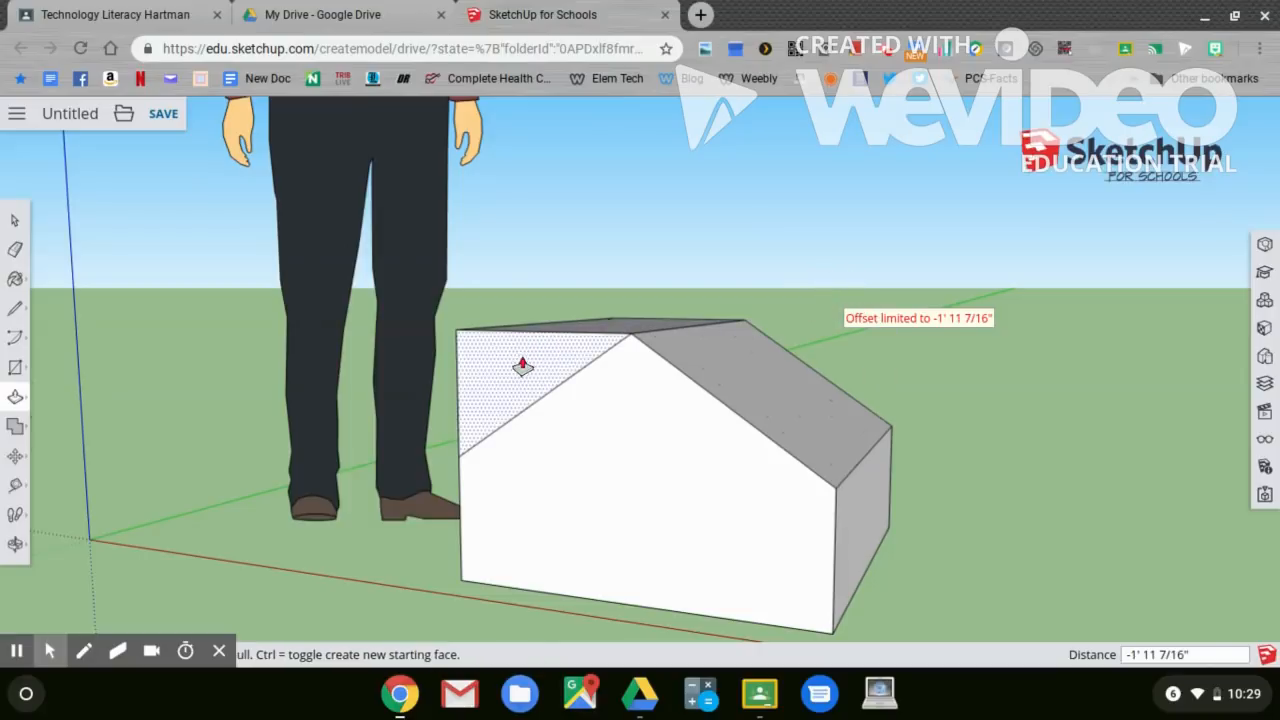
{"action": "left_click_drag", "start_coordinate": [518, 366], "coordinate": [670, 272]}
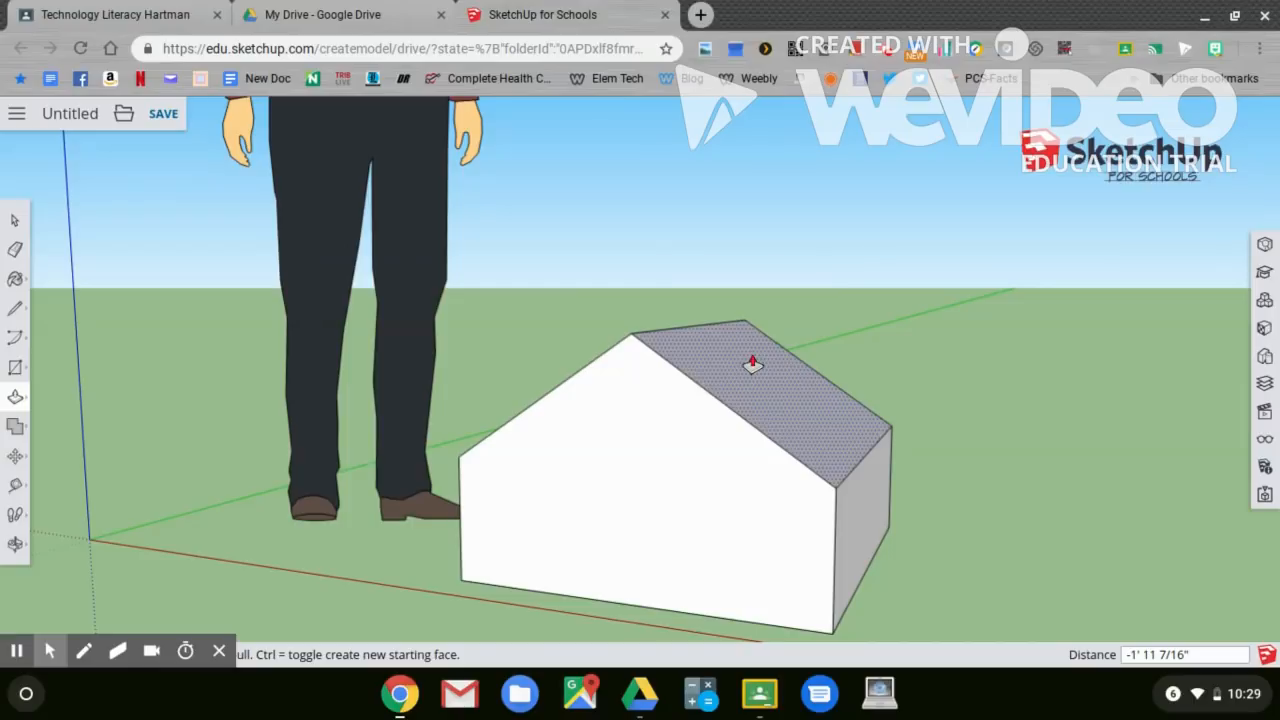
- Push/Pull both roof slopes slightly outward to thicken the roof, using 1" for the first one, and view the ridge from above
{"action": "left_click_drag", "start_coordinate": [752, 365], "coordinate": [766, 358]}
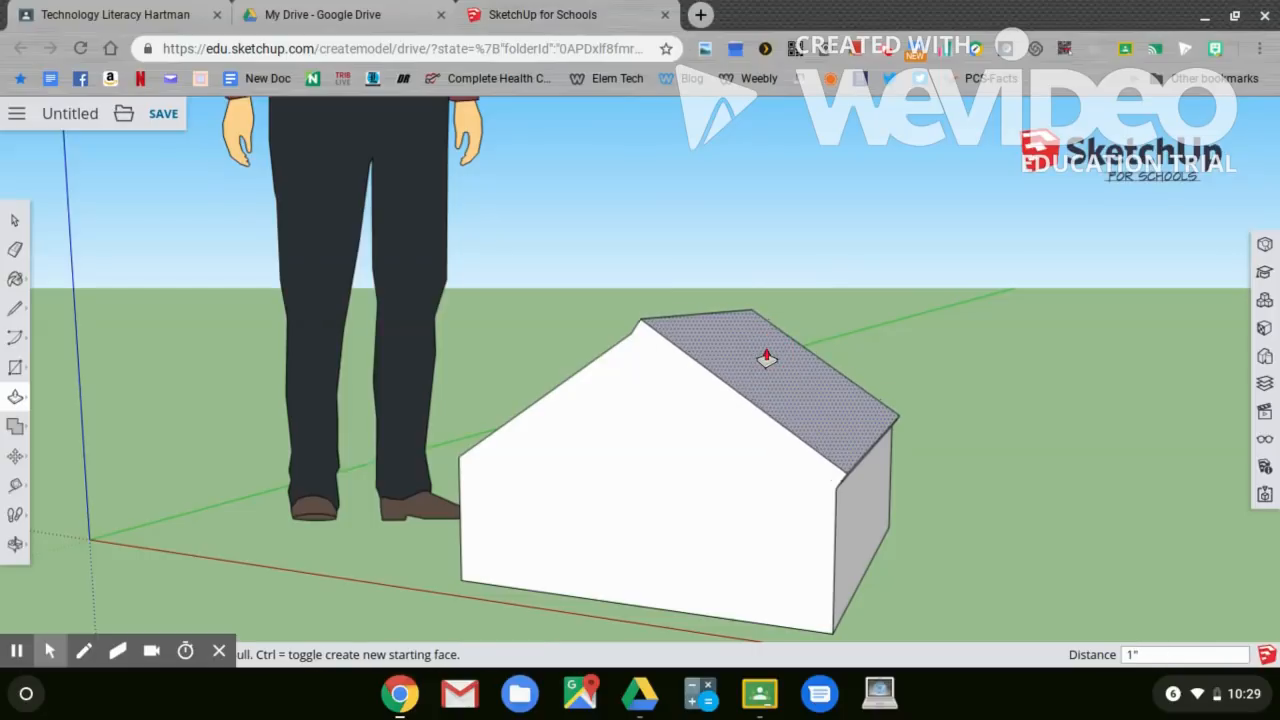
{"action": "left_click", "coordinate": [15, 546]}
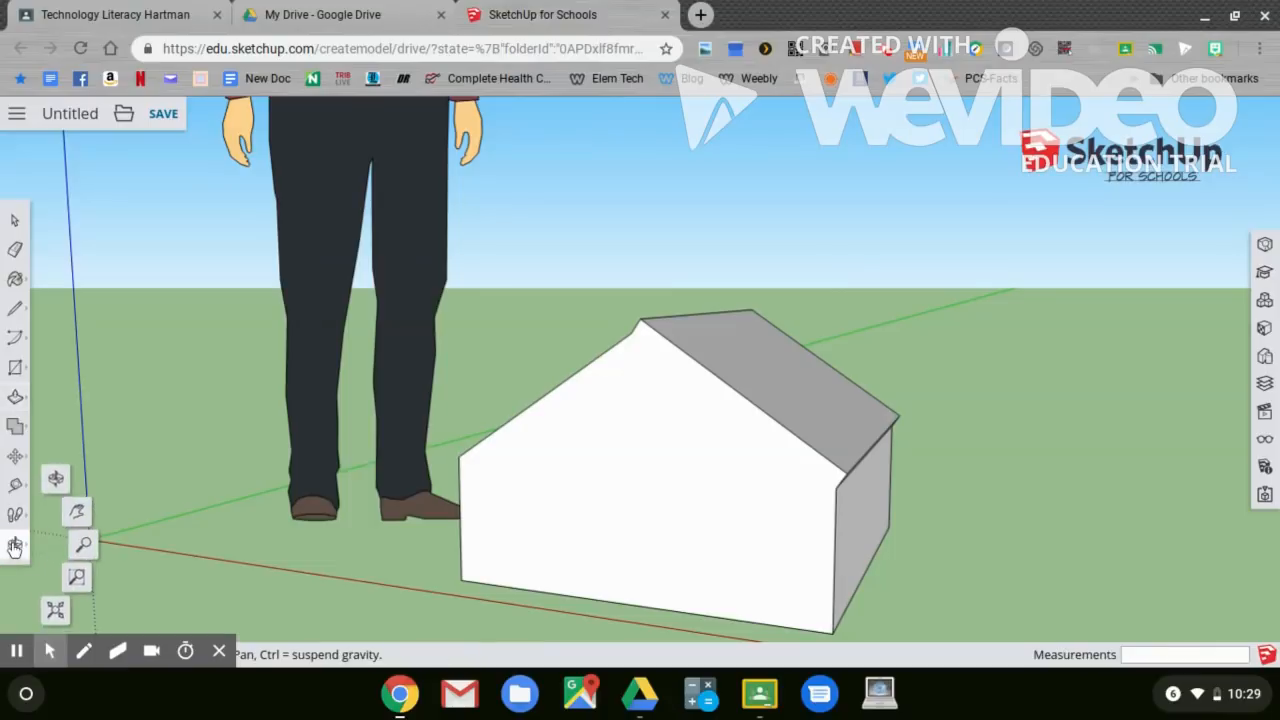
{"action": "left_click", "coordinate": [56, 480]}
{"action": "left_click_drag", "start_coordinate": [432, 474], "coordinate": [649, 494]}
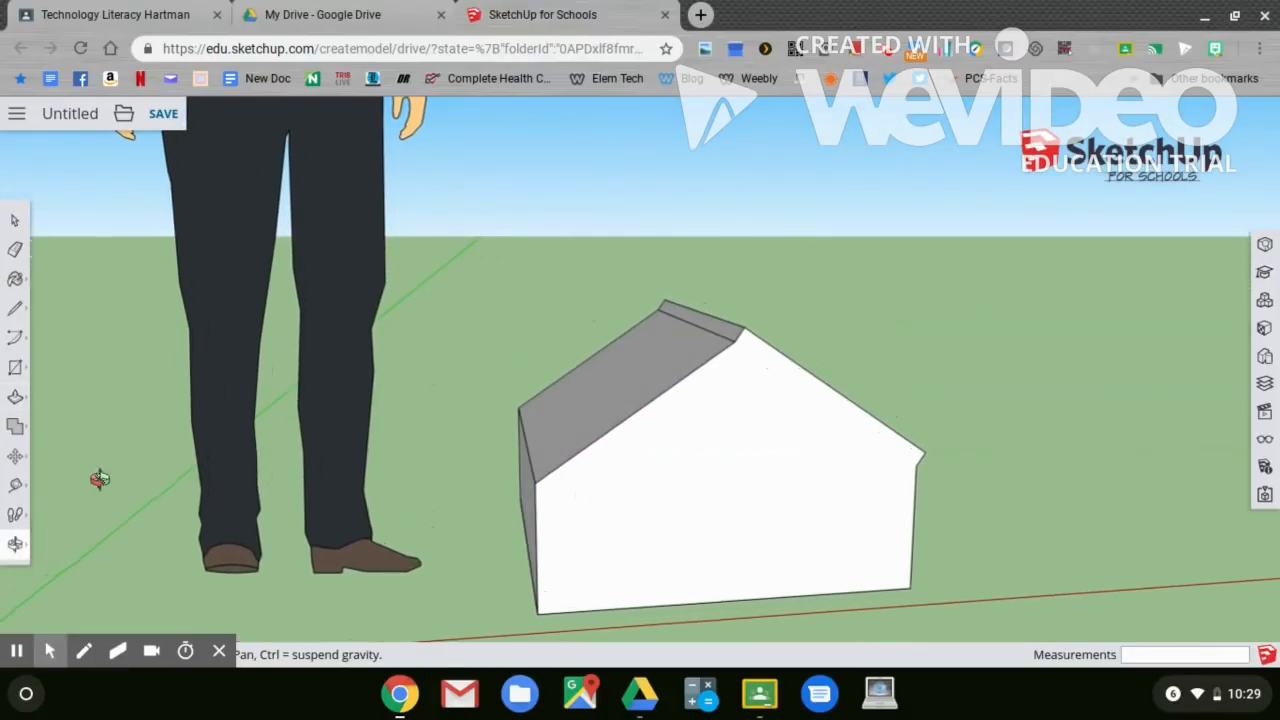
{"action": "left_click", "coordinate": [15, 397]}
{"action": "left_click_drag", "start_coordinate": [624, 397], "coordinate": [608, 390]}
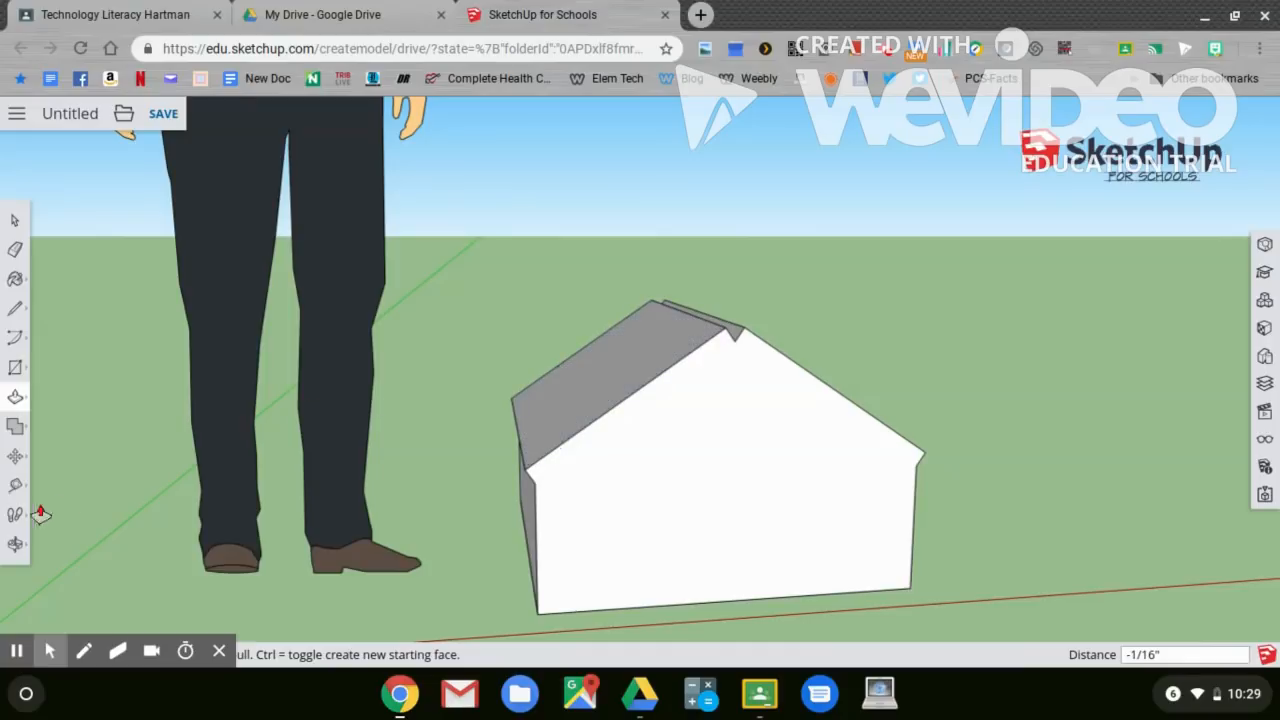
{"action": "left_click", "coordinate": [15, 543]}
{"action": "left_click", "coordinate": [755, 428]}
{"action": "left_click_drag", "start_coordinate": [755, 428], "coordinate": [666, 519]}
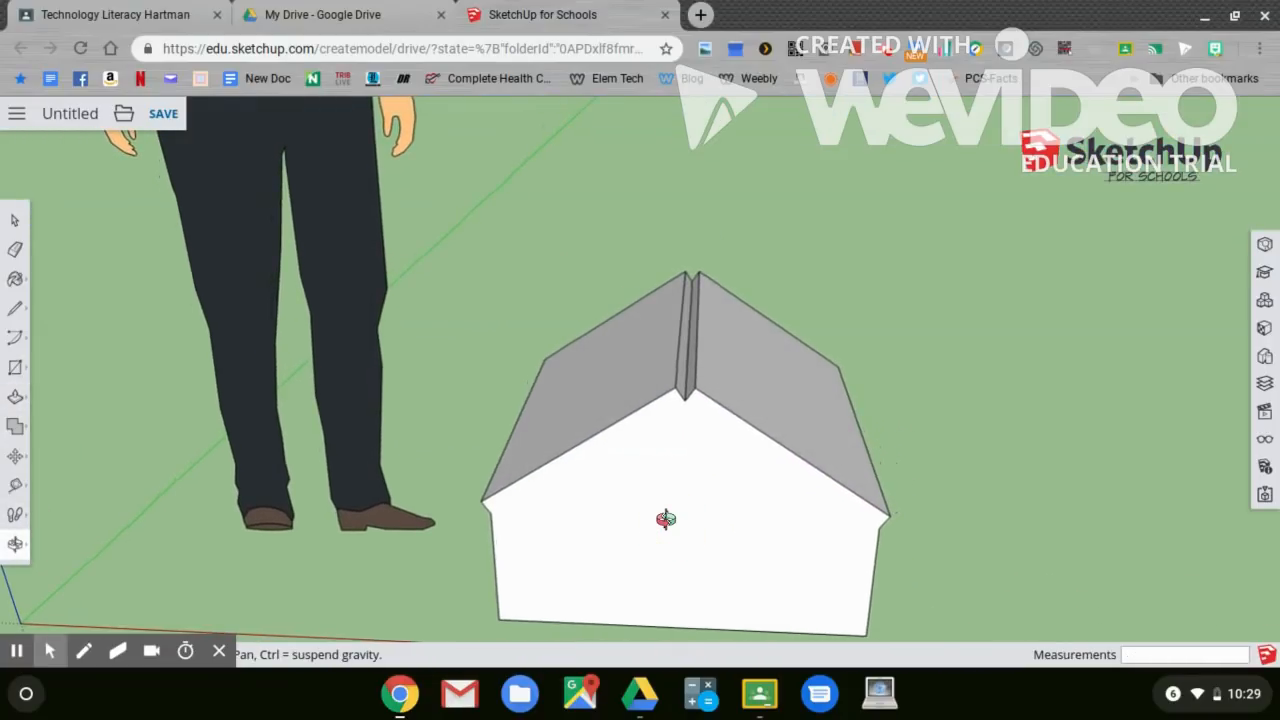
- Move the inner edge of one roof slab about 5/8" across the ridge gap to meet the other slab and close the peak
{"action": "scroll", "coordinate": [684, 453], "scroll_direction": "up", "scroll_amount": 3}
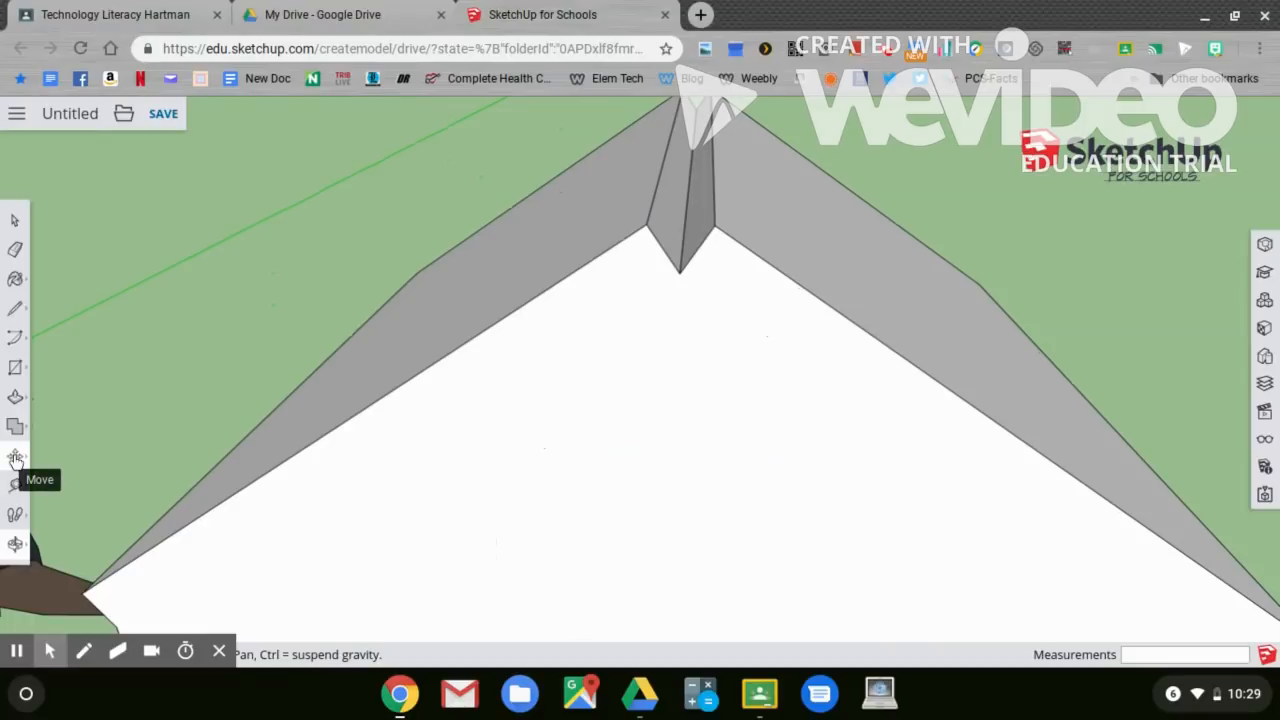
{"action": "mouse_move", "coordinate": [15, 458]}
{"action": "left_click", "coordinate": [57, 424]}
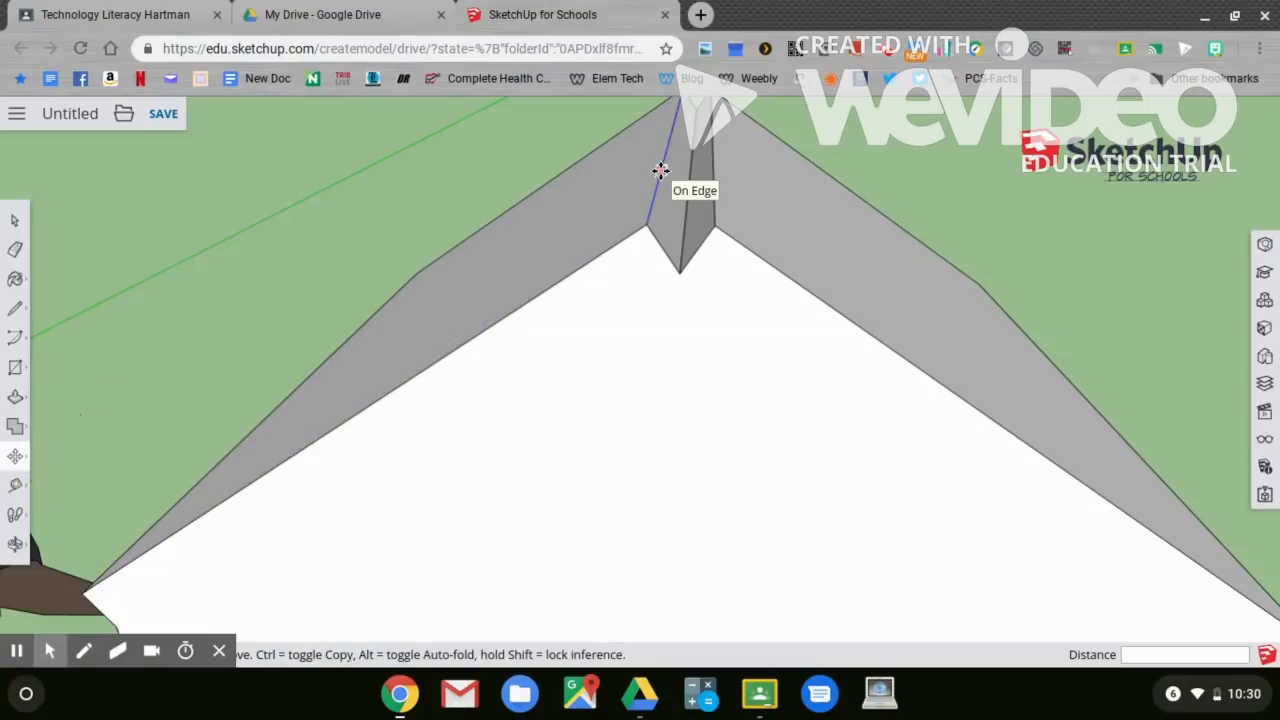
{"action": "left_click_drag", "start_coordinate": [660, 170], "coordinate": [686, 149]}
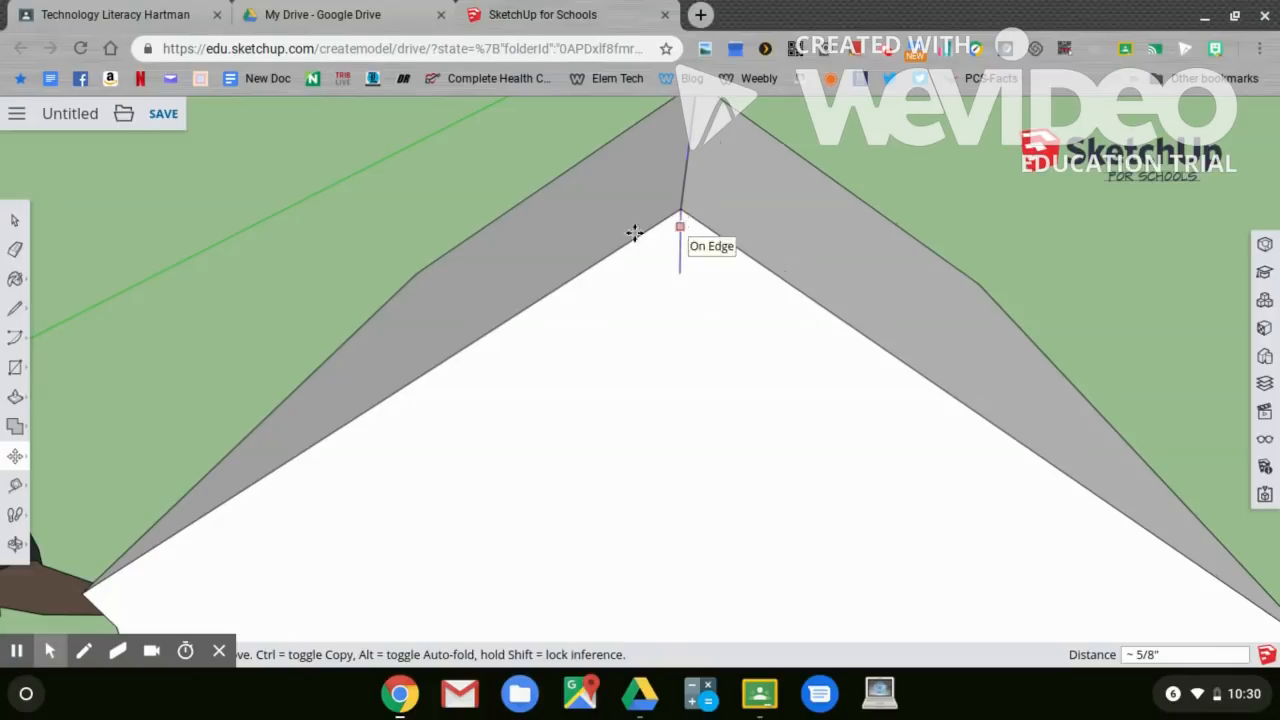
- Draw two lines of about 1' 2 1/8" on the front face, from the lower end of the short peak line to both wall corners
{"action": "scroll", "coordinate": [299, 497], "scroll_direction": "down", "scroll_amount": 3}
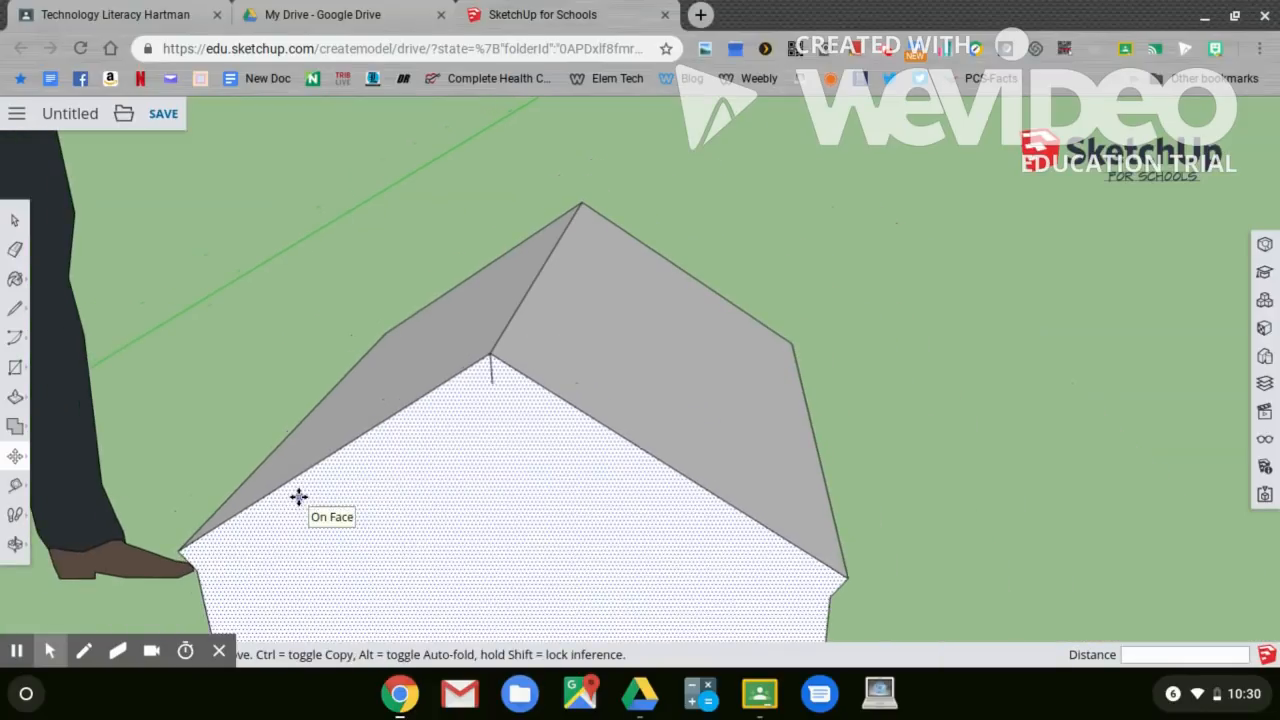
{"action": "left_click", "coordinate": [15, 543]}
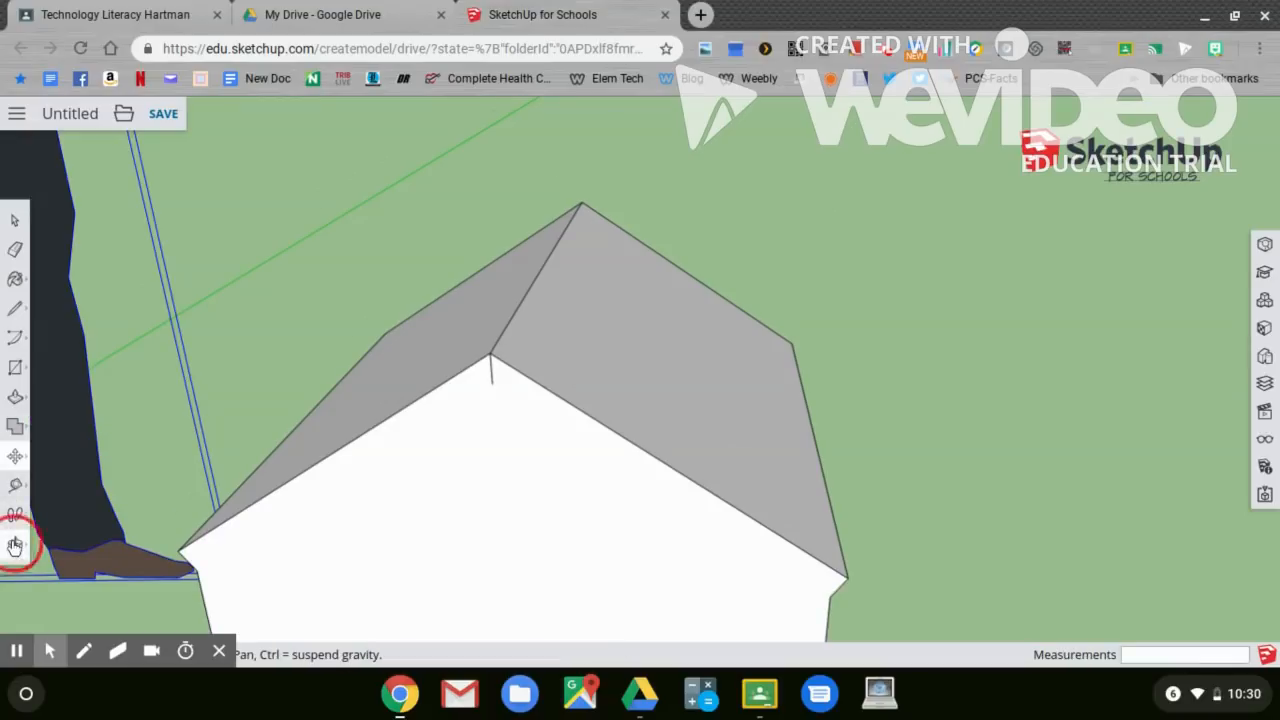
{"action": "left_click_drag", "start_coordinate": [410, 515], "coordinate": [155, 355]}
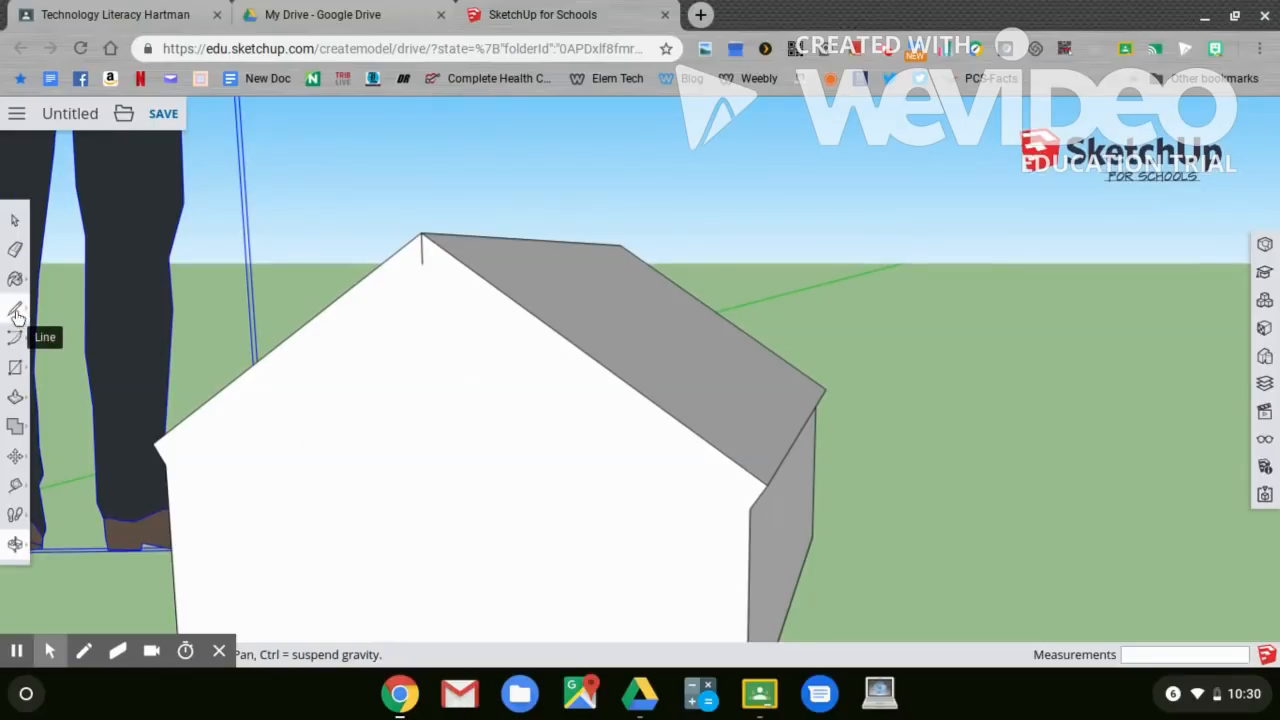
{"action": "left_click", "coordinate": [16, 312]}
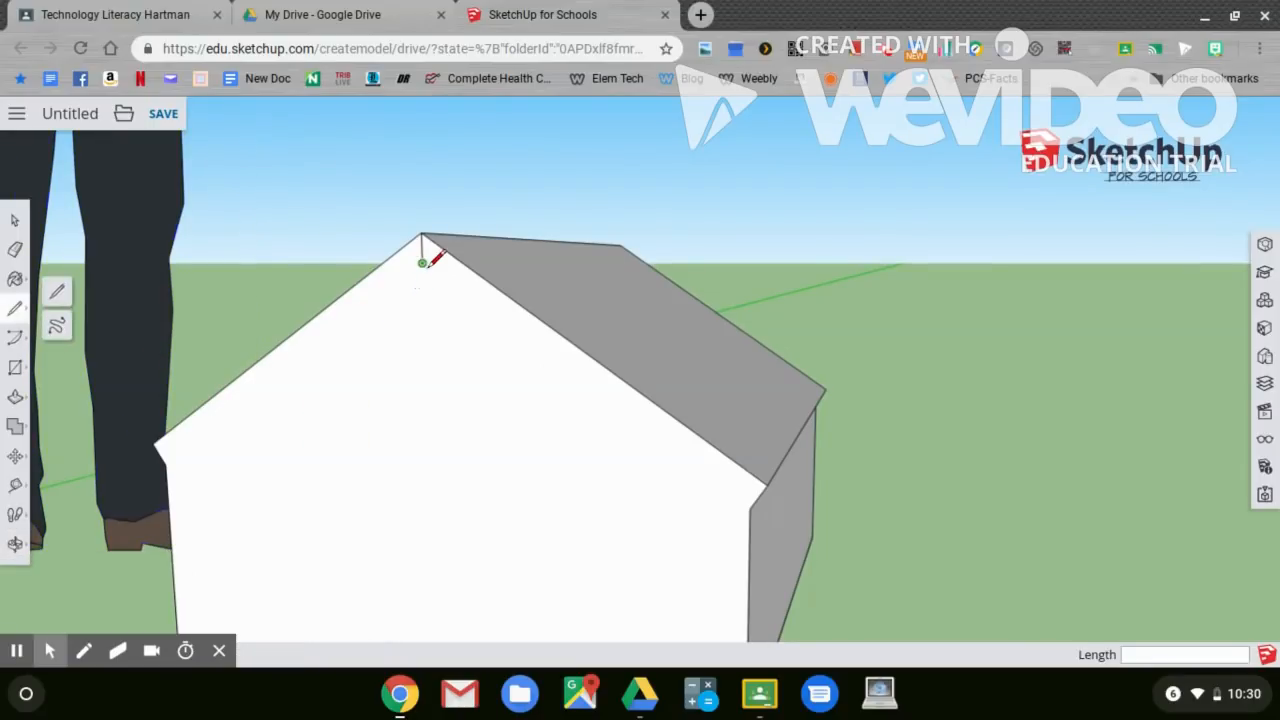
{"action": "mouse_move", "coordinate": [422, 262]}
{"action": "left_mouse_down"}
{"action": "mouse_move", "coordinate": [586, 354]}
{"action": "mouse_move", "coordinate": [751, 474]}
{"action": "mouse_move", "coordinate": [755, 510]}
{"action": "left_mouse_up"}
{"action": "left_click_drag", "start_coordinate": [422, 262], "coordinate": [172, 458]}
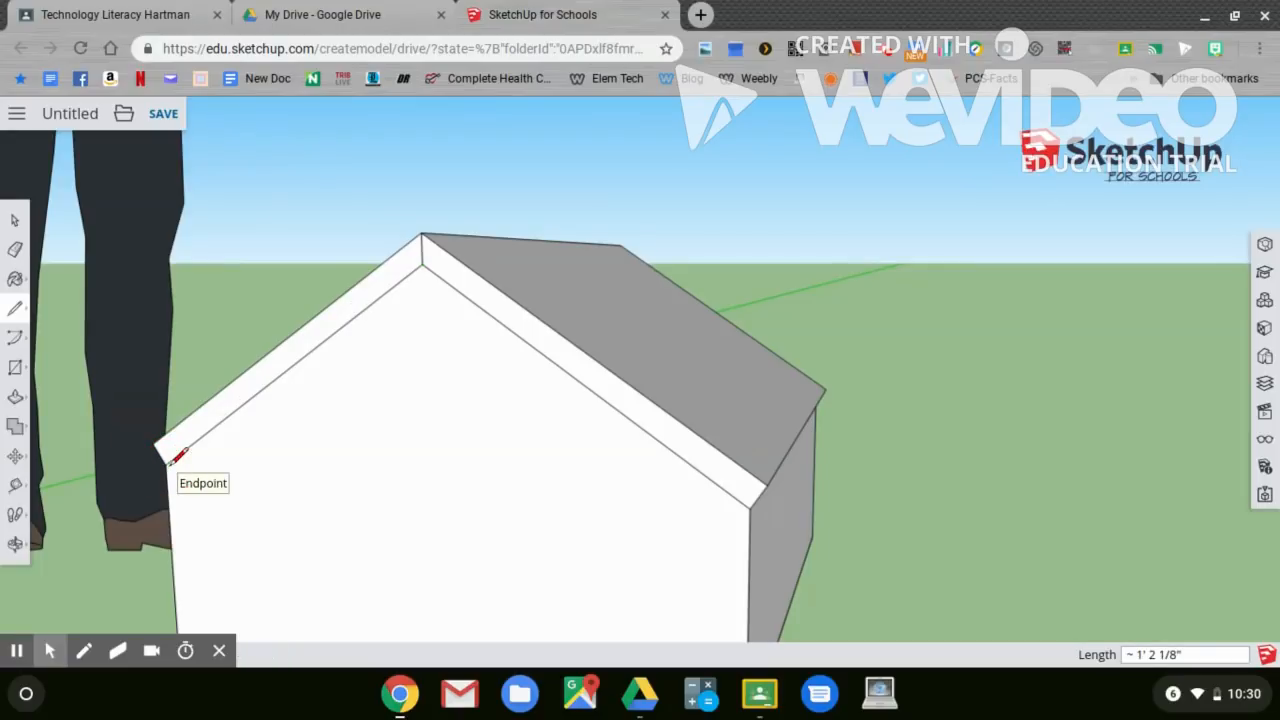
- Push/Pull both roof strips on the front gable outward 1 3/4" to form a front overhang
{"action": "left_click", "coordinate": [15, 543]}
{"action": "left_click_drag", "start_coordinate": [463, 507], "coordinate": [340, 515]}
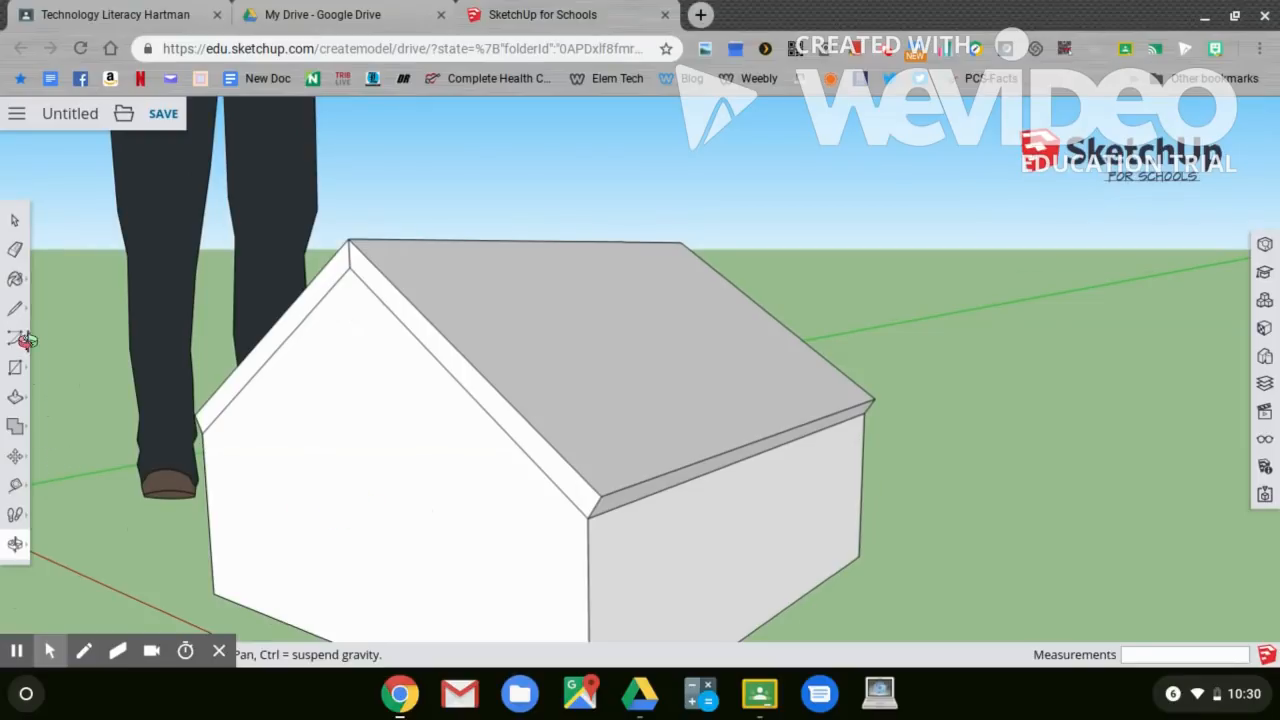
{"action": "left_click", "coordinate": [15, 396]}
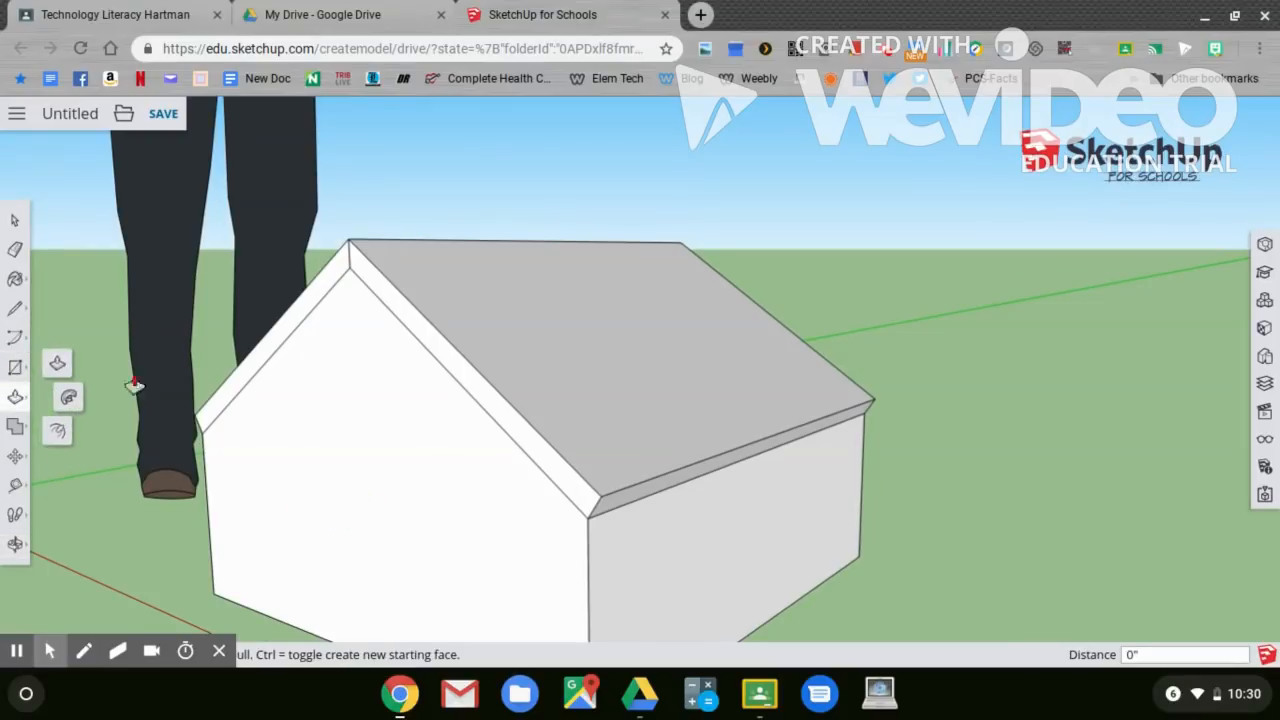
{"action": "left_click_drag", "start_coordinate": [243, 371], "coordinate": [214, 397]}
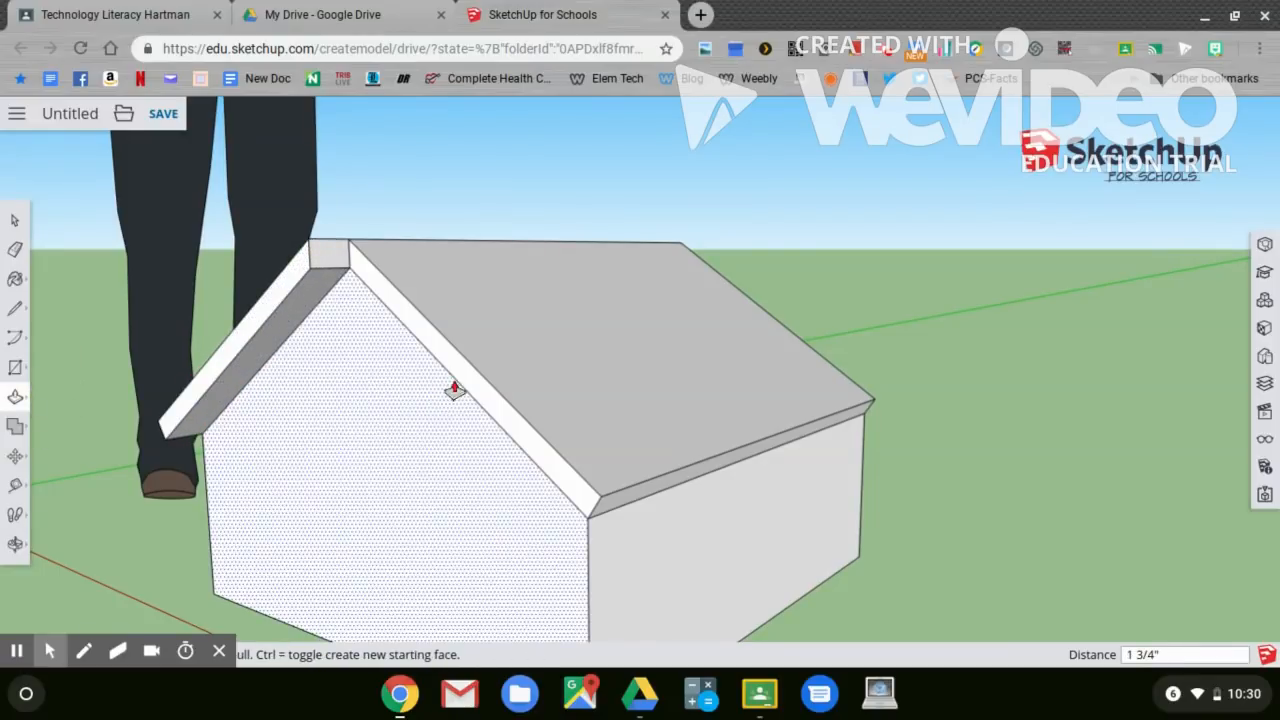
{"action": "left_click_drag", "start_coordinate": [459, 380], "coordinate": [423, 387]}
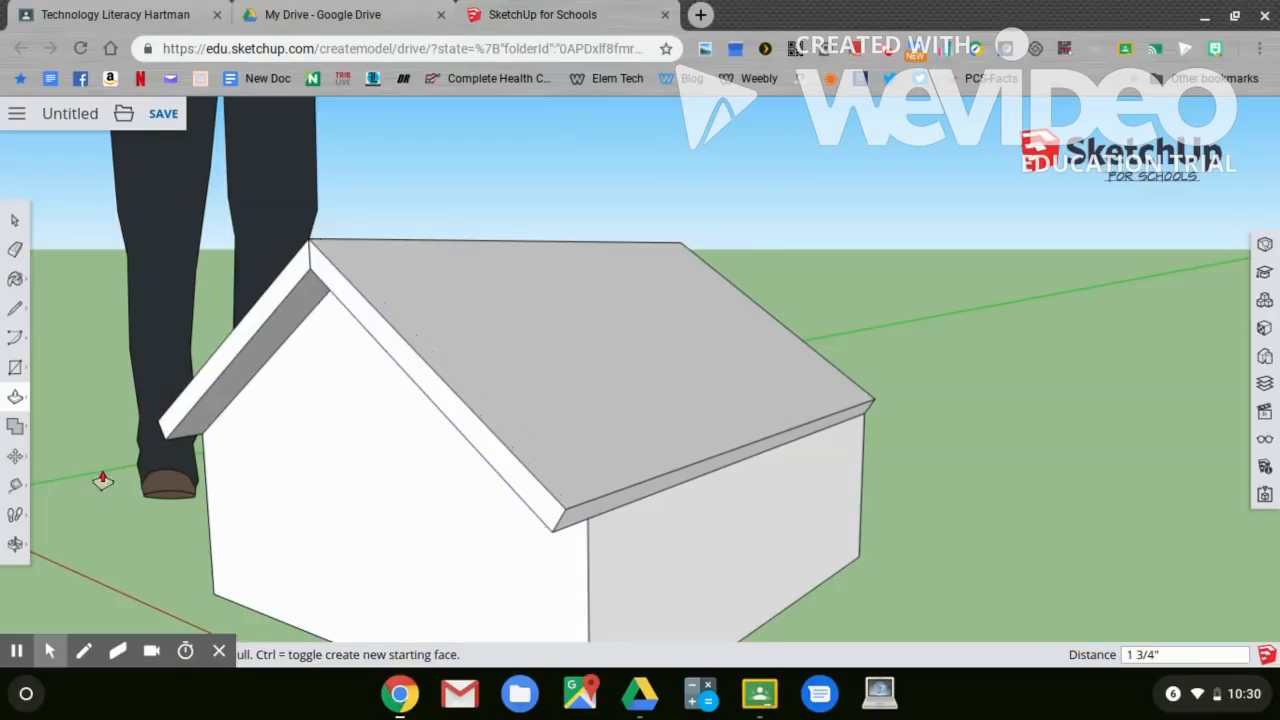
- Draw two lines of about 1' 2 1/8" on the back face, from the short peak line's lower end to both wall corners
{"action": "left_click", "coordinate": [15, 544]}
{"action": "left_click_drag", "start_coordinate": [714, 449], "coordinate": [294, 474]}
{"action": "left_click_drag", "start_coordinate": [1062, 470], "coordinate": [560, 450]}
{"action": "left_click", "coordinate": [15, 308]}
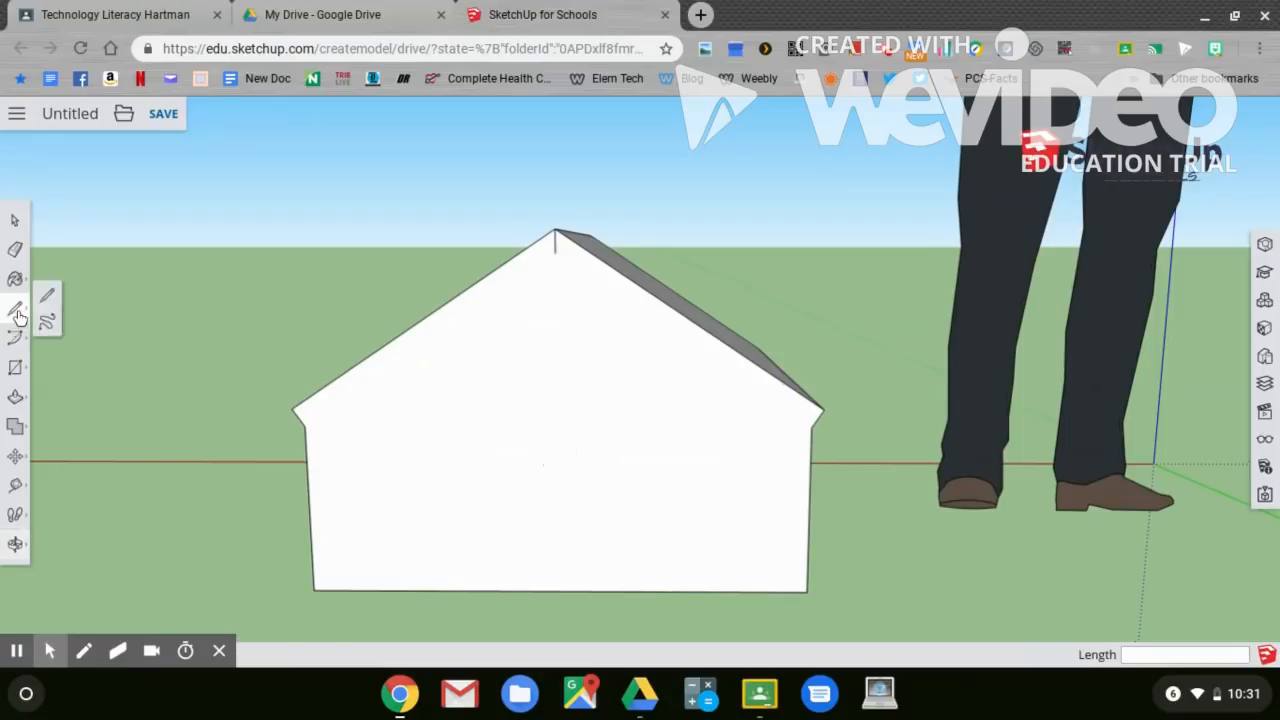
{"action": "left_click_drag", "start_coordinate": [557, 250], "coordinate": [304, 422]}
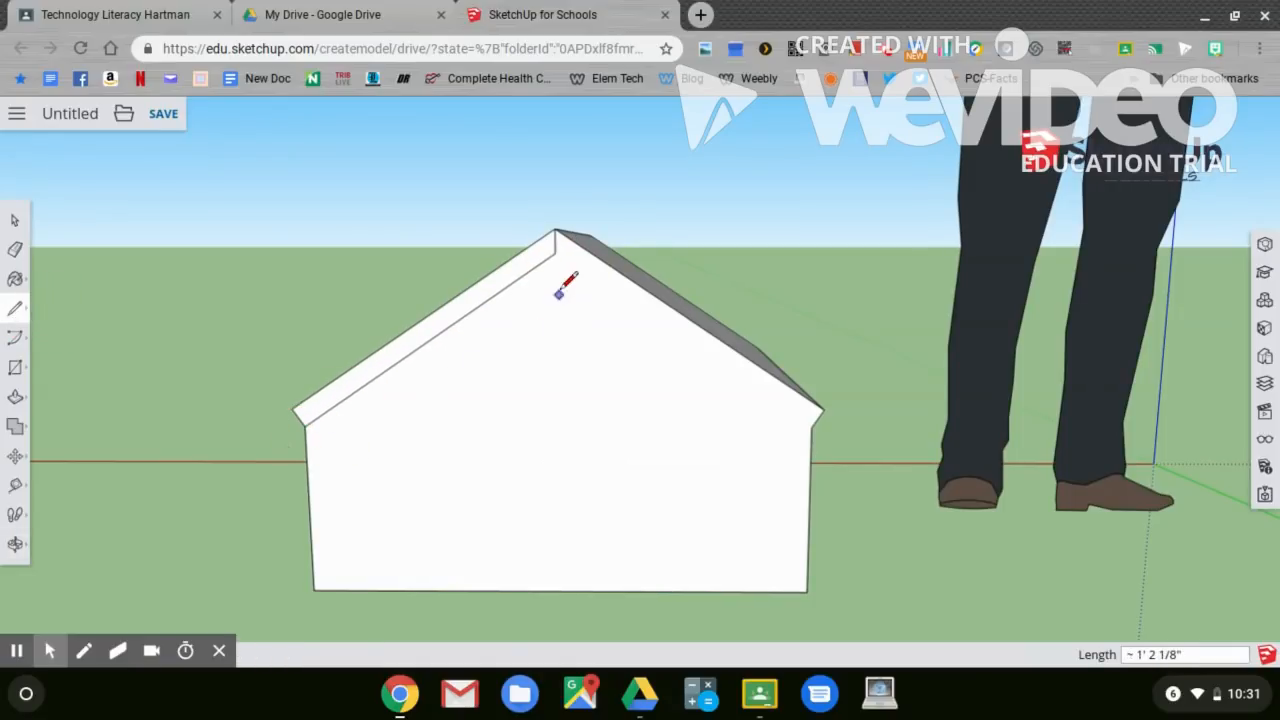
{"action": "left_click_drag", "start_coordinate": [556, 251], "coordinate": [816, 424]}
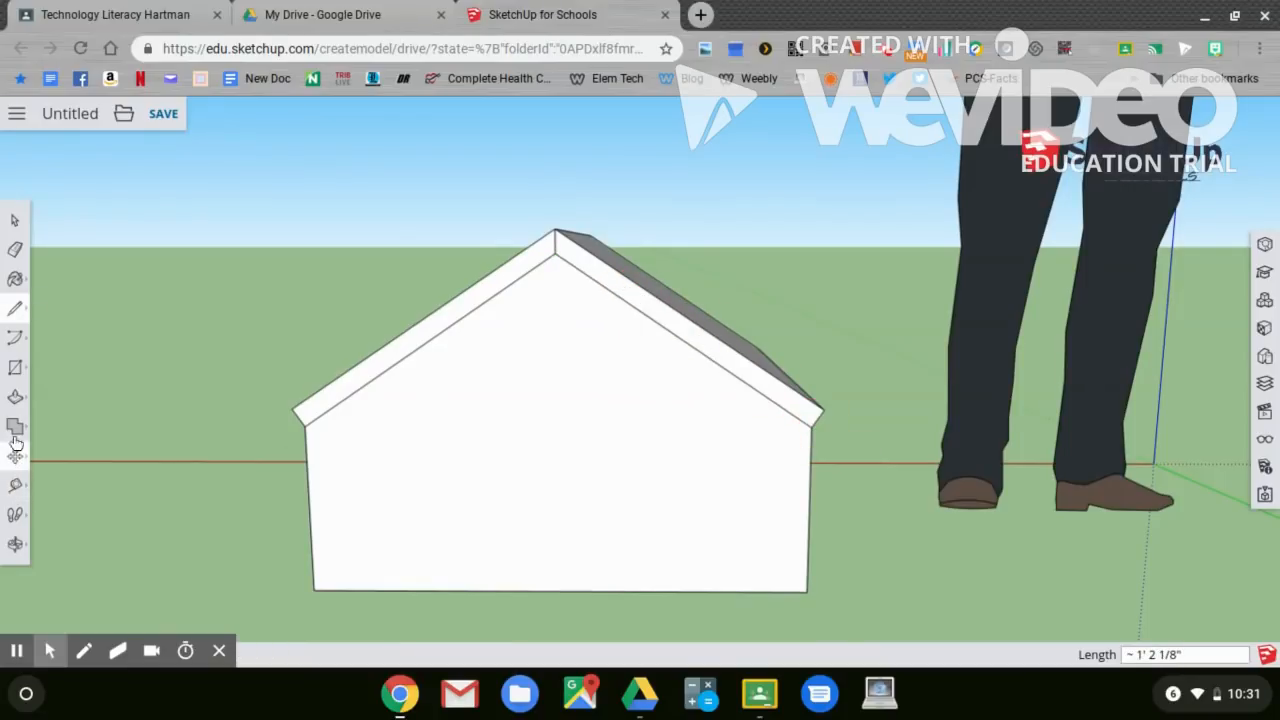
- Push/Pull both roof strips on the back gable outward 2" to form a back overhang
{"action": "left_click", "coordinate": [15, 544]}
{"action": "left_click_drag", "start_coordinate": [491, 506], "coordinate": [288, 501]}
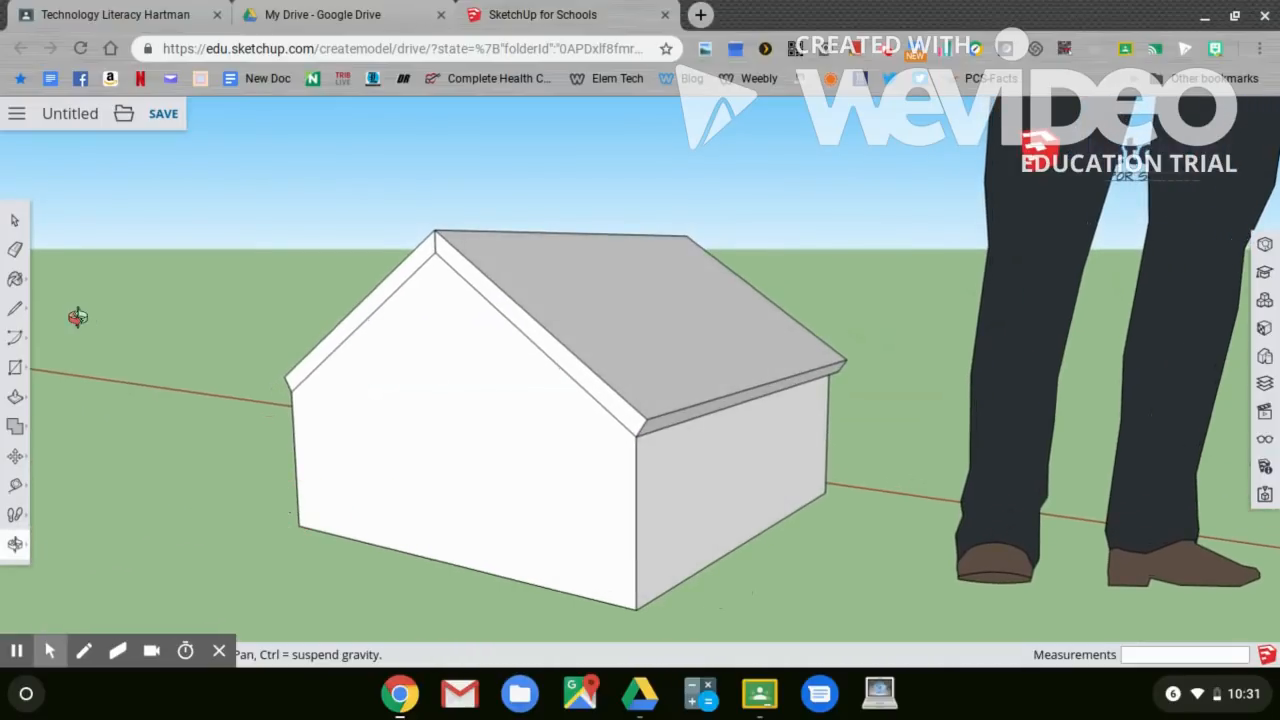
{"action": "left_click", "coordinate": [17, 398]}
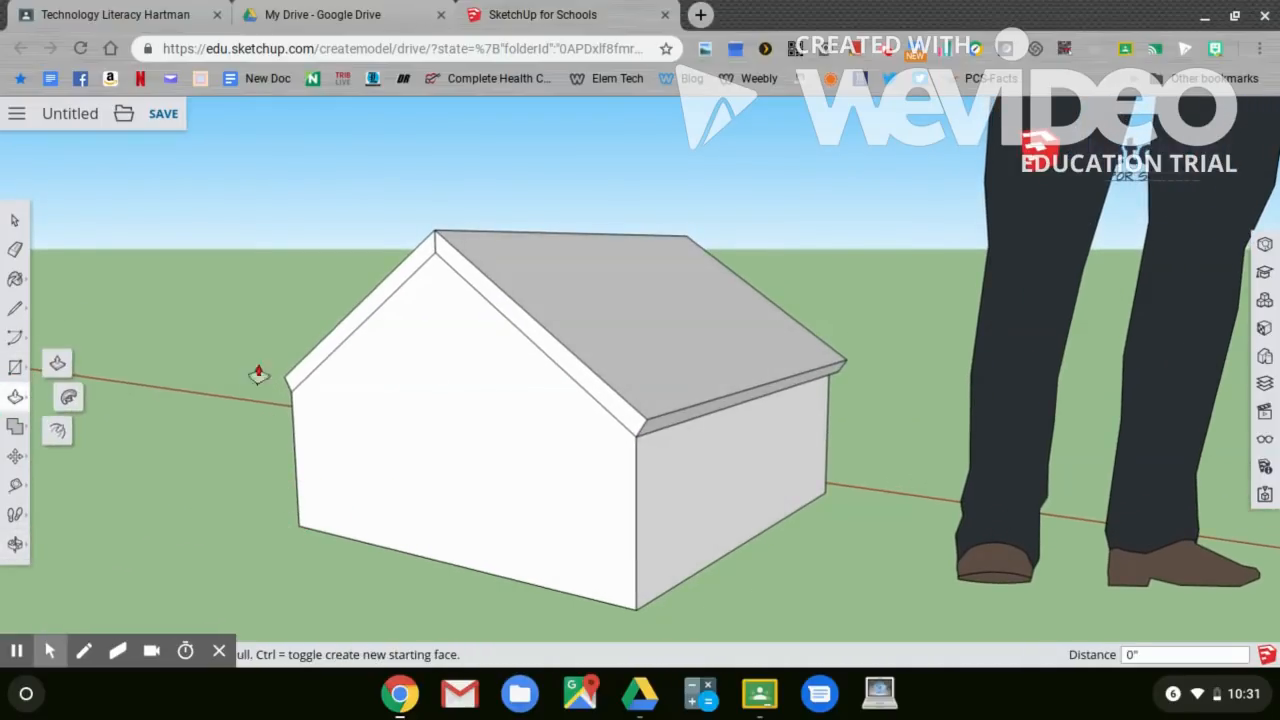
{"action": "left_click", "coordinate": [312, 362]}
{"action": "left_click", "coordinate": [283, 371]}
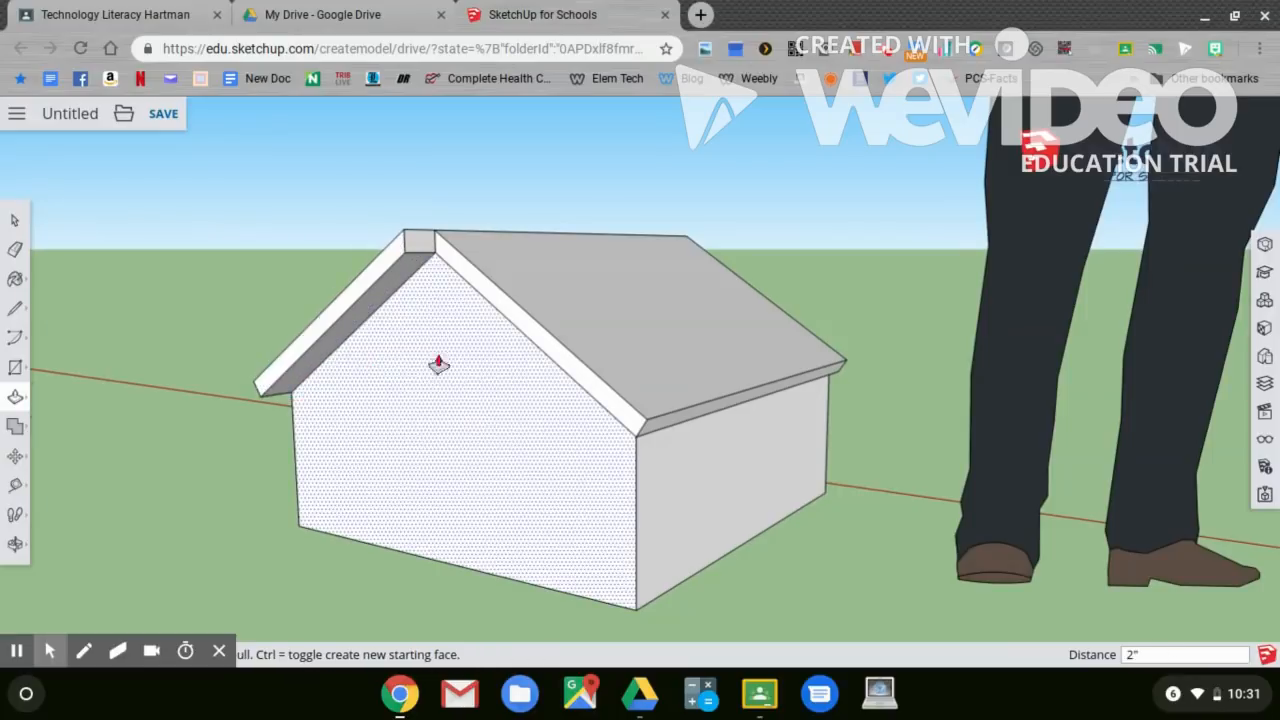
{"action": "left_click", "coordinate": [534, 357]}
{"action": "left_click", "coordinate": [516, 365]}
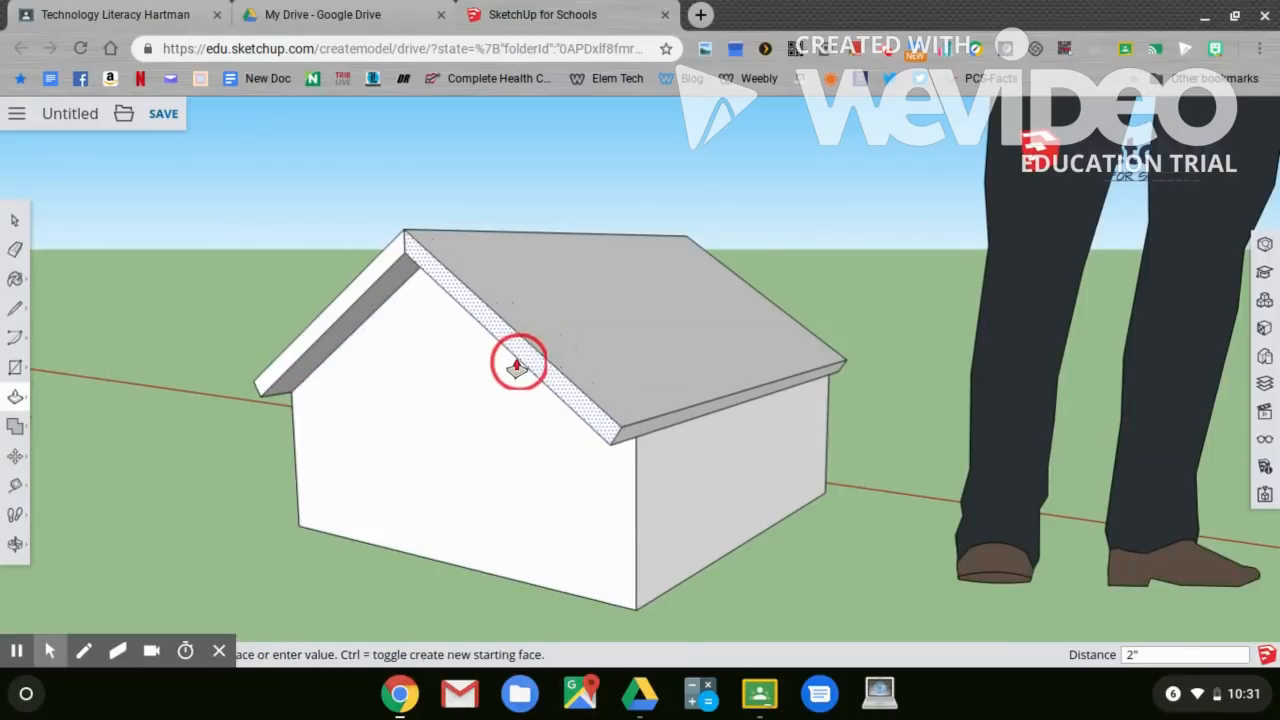
- Push/Pull the roof's two lower side edges outward, the first by 1 3/16" and the opposite one by 1 7/8", to extend the eaves
{"action": "left_click", "coordinate": [664, 427]}
{"action": "left_click", "coordinate": [686, 434]}
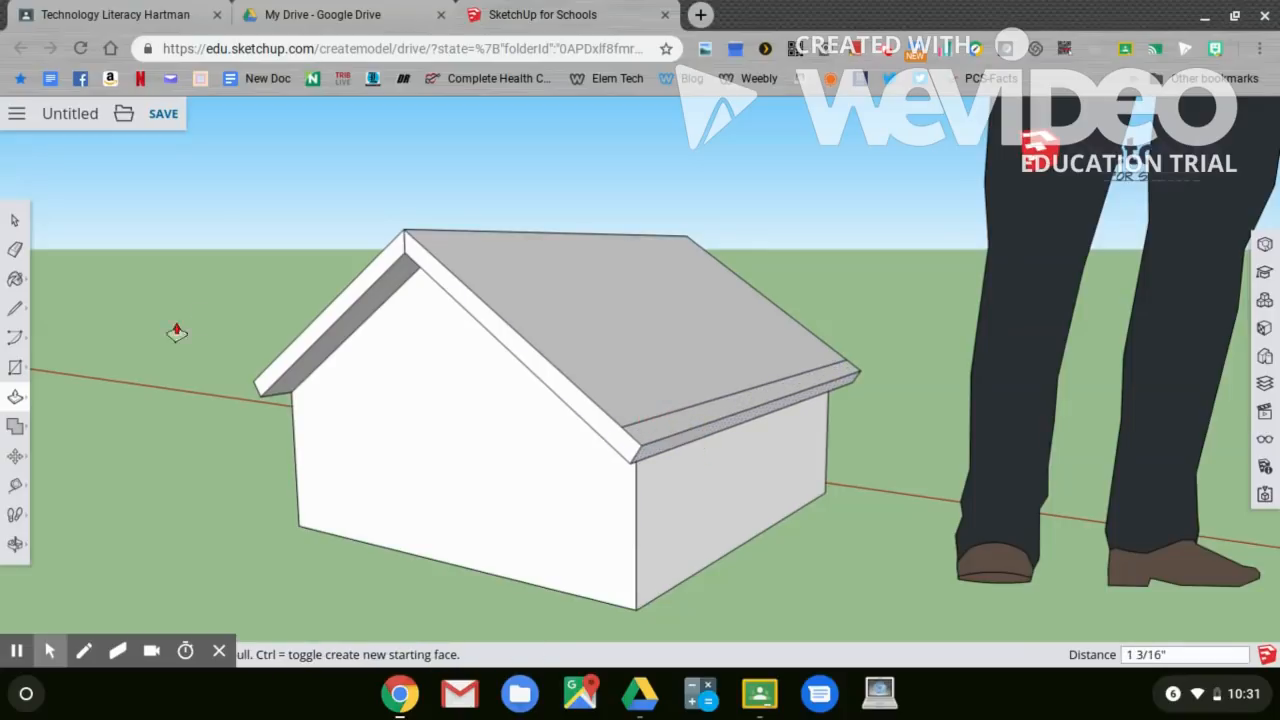
{"action": "left_click", "coordinate": [15, 543]}
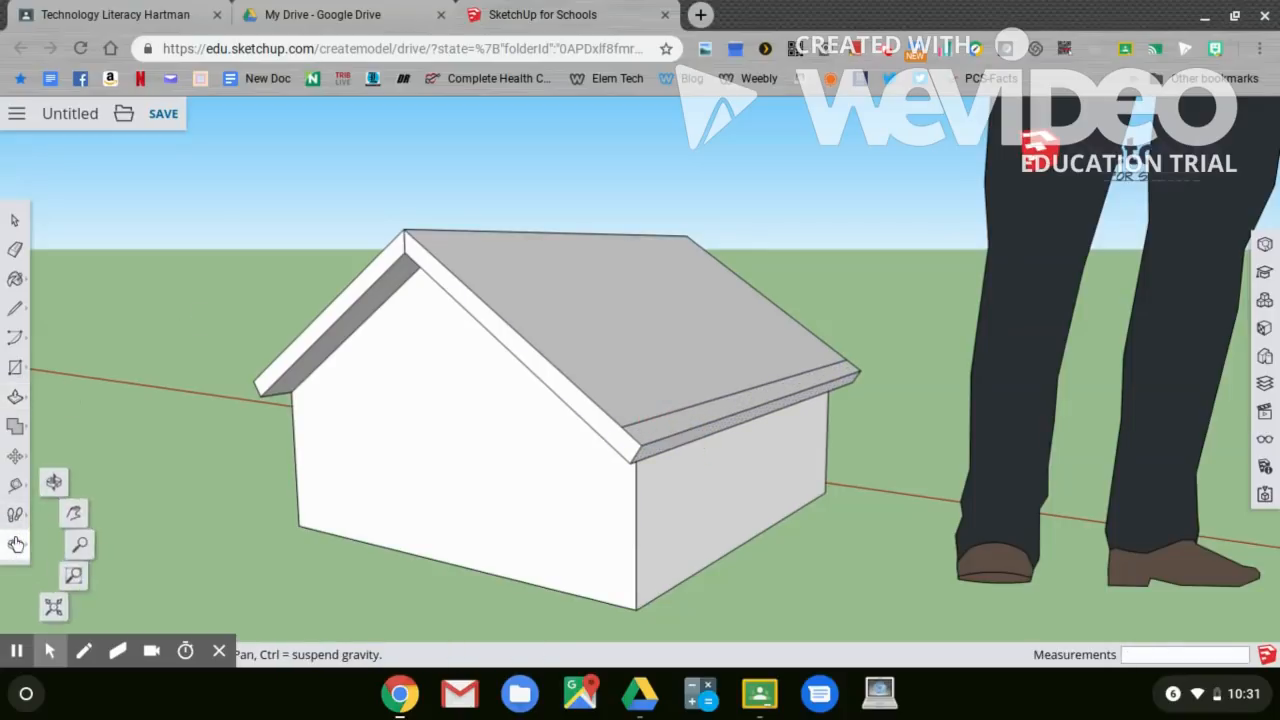
{"action": "left_click_drag", "start_coordinate": [112, 477], "coordinate": [651, 446]}
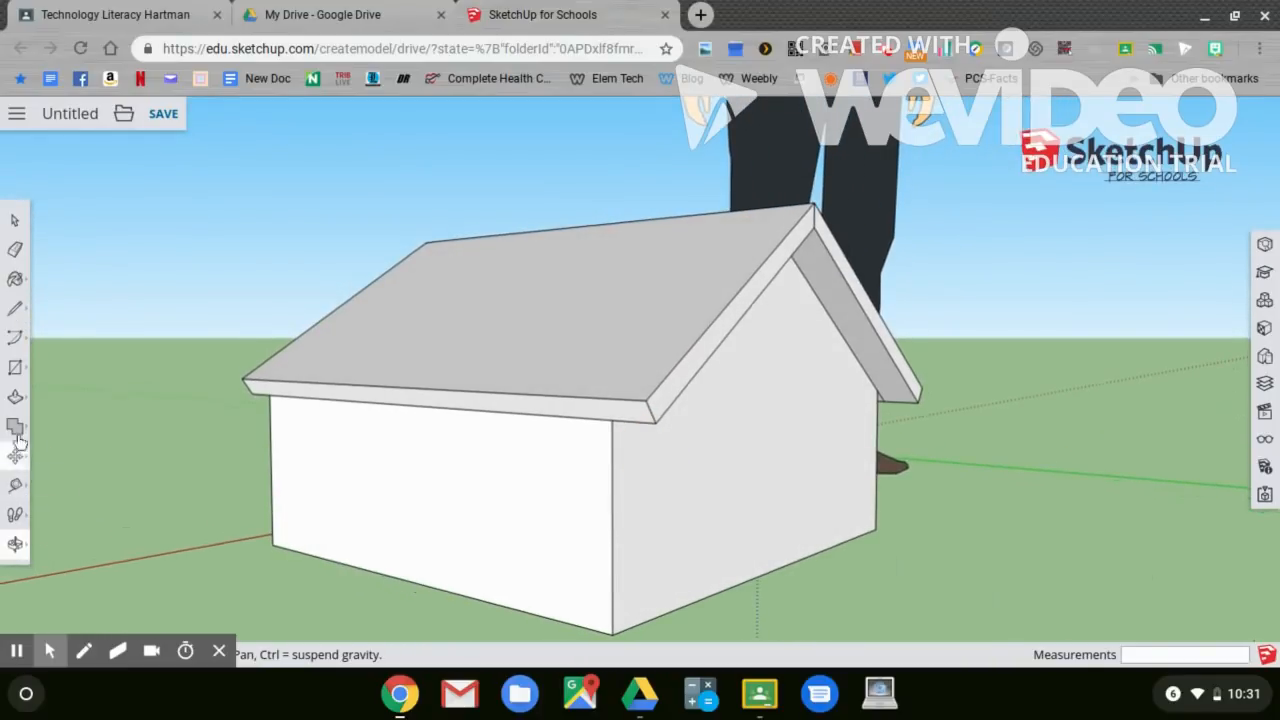
{"action": "left_click", "coordinate": [15, 397]}
{"action": "left_click", "coordinate": [457, 400]}
{"action": "left_click_drag", "start_coordinate": [457, 400], "coordinate": [443, 443]}
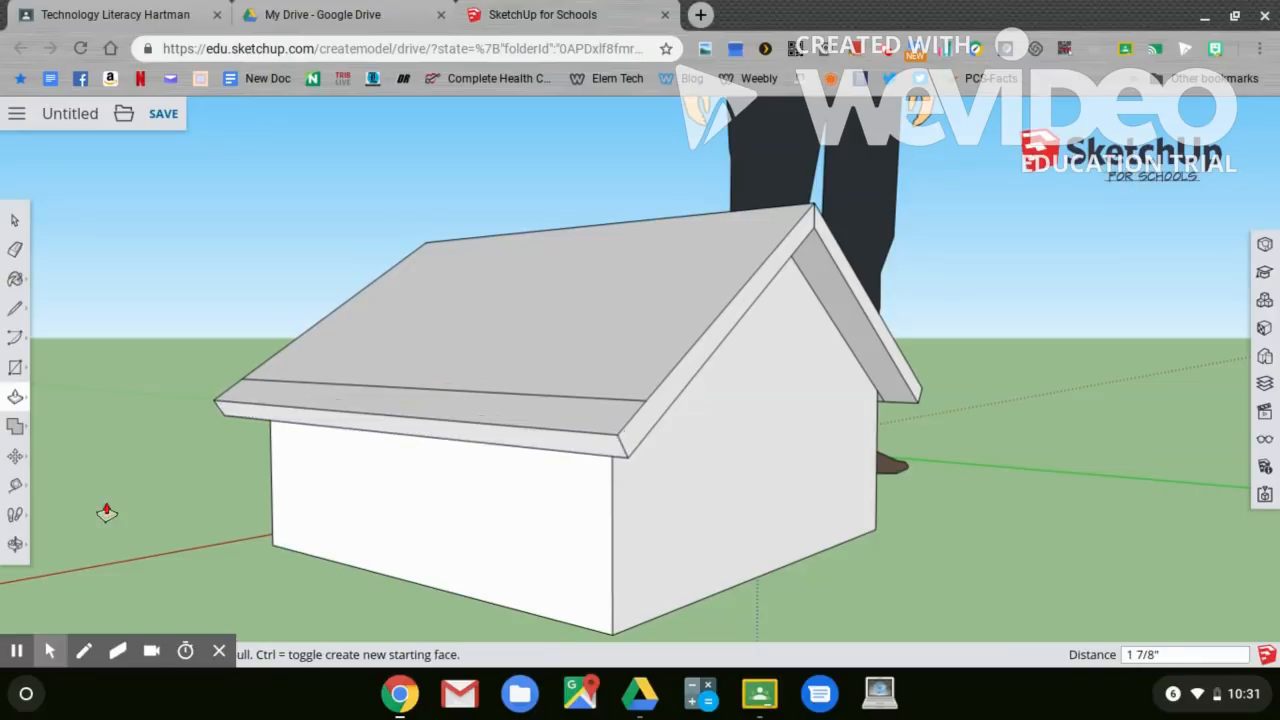
- Draw a circle with a radius of about 1 1/2" on the gable wall below the peak, for the entrance hole
{"action": "left_click", "coordinate": [15, 544]}
{"action": "left_click_drag", "start_coordinate": [228, 403], "coordinate": [862, 390]}
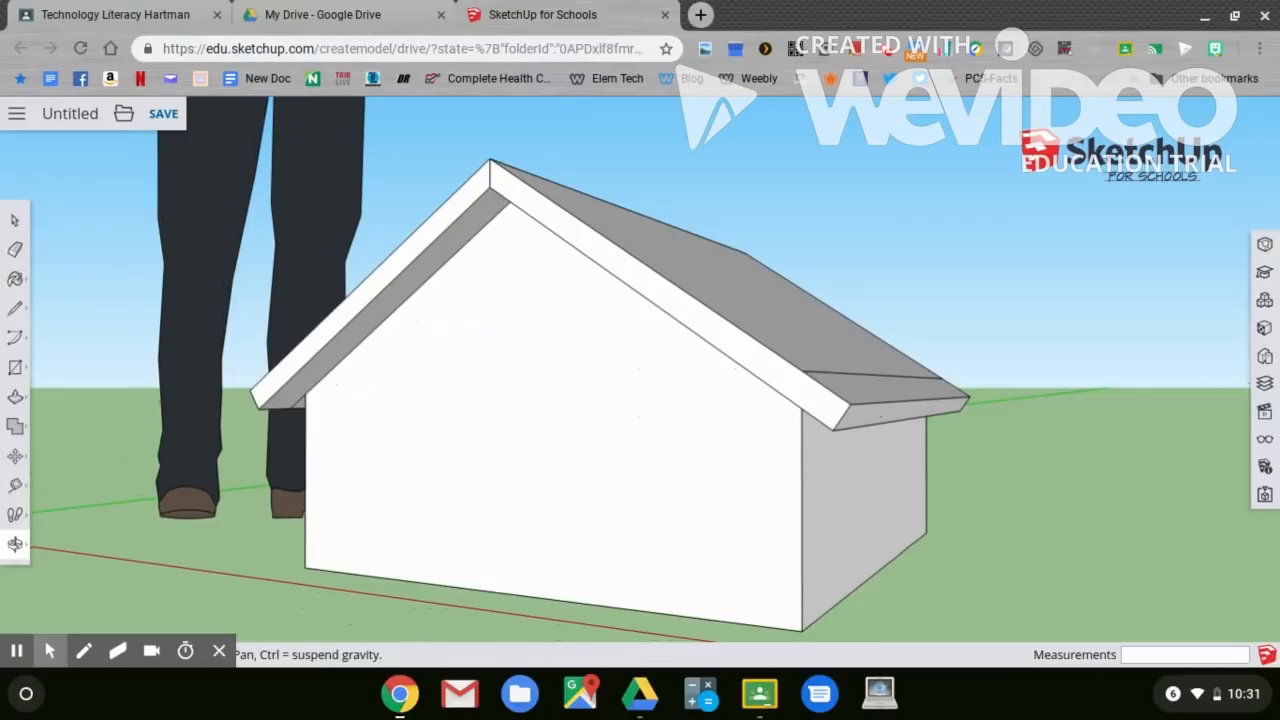
{"action": "left_click", "coordinate": [16, 368]}
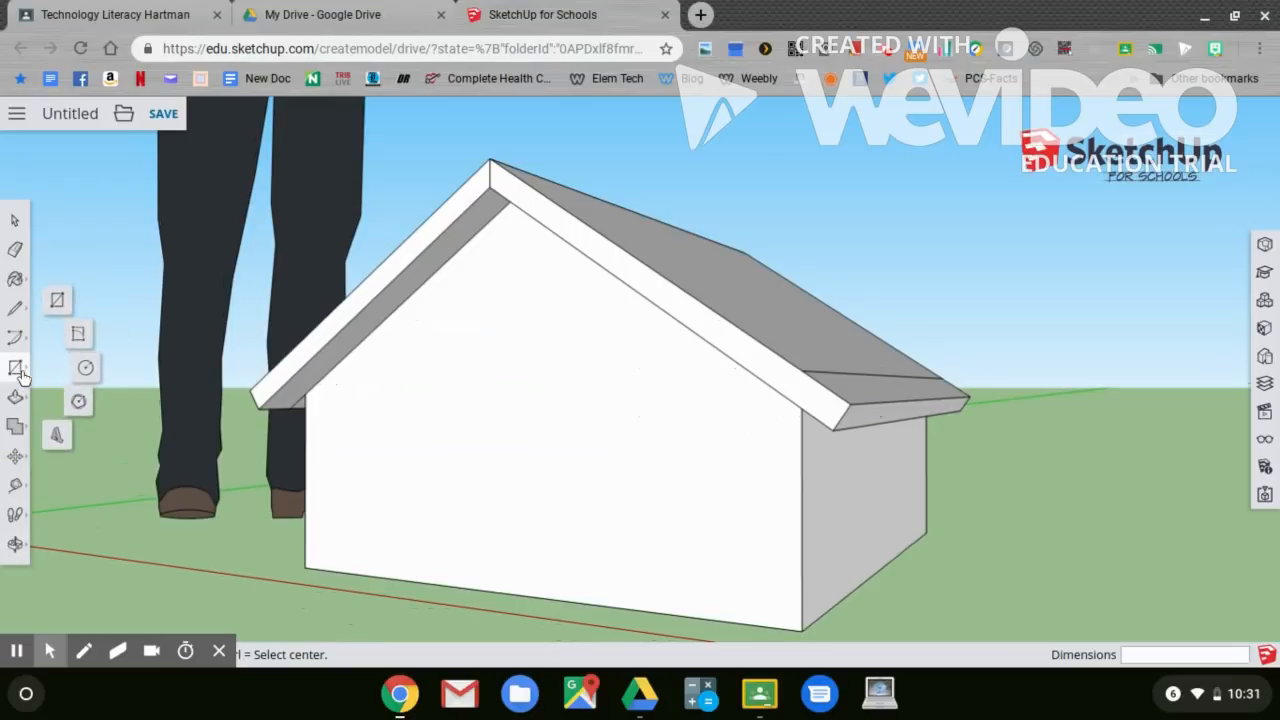
{"action": "left_click", "coordinate": [86, 367]}
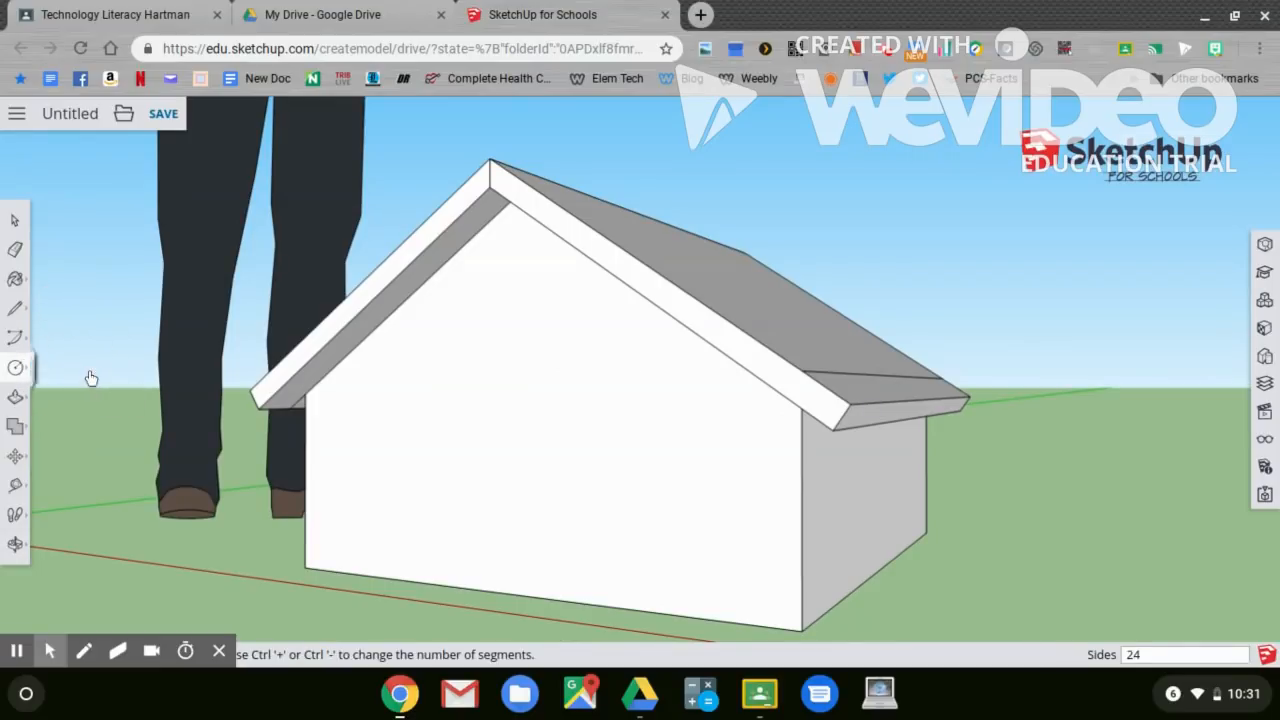
{"action": "left_click", "coordinate": [510, 389]}
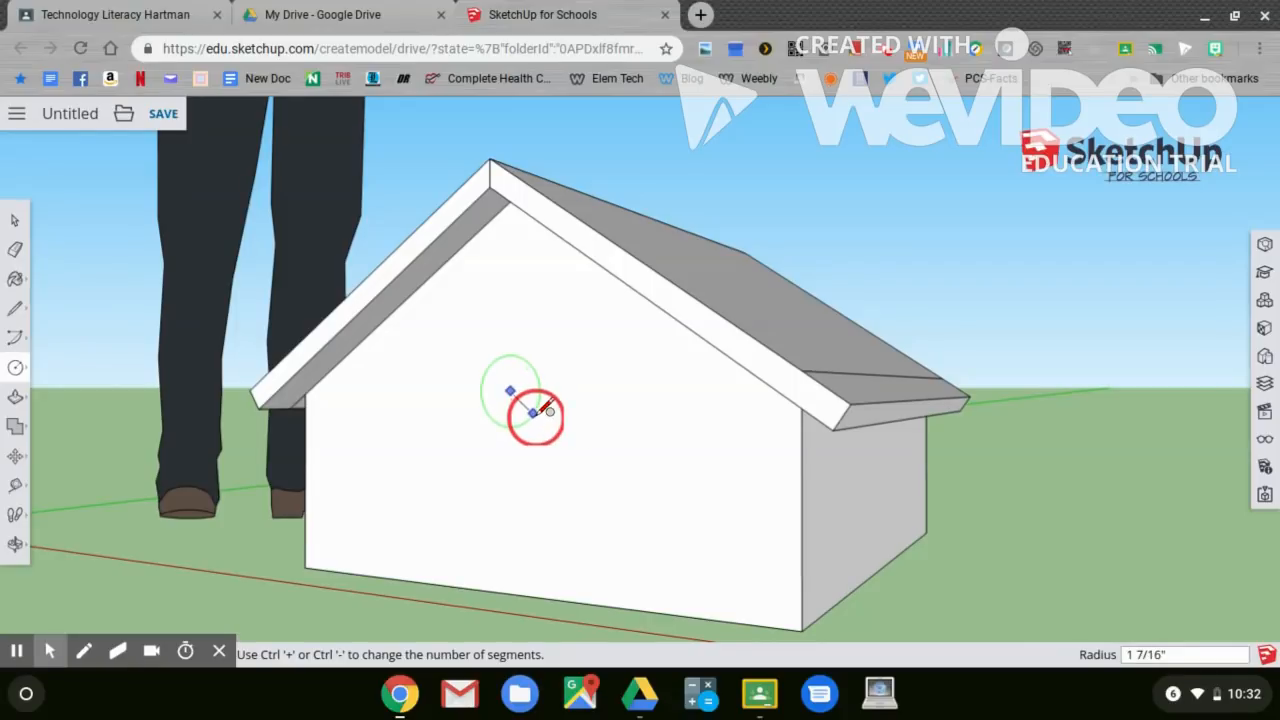
{"action": "left_click", "coordinate": [542, 411]}
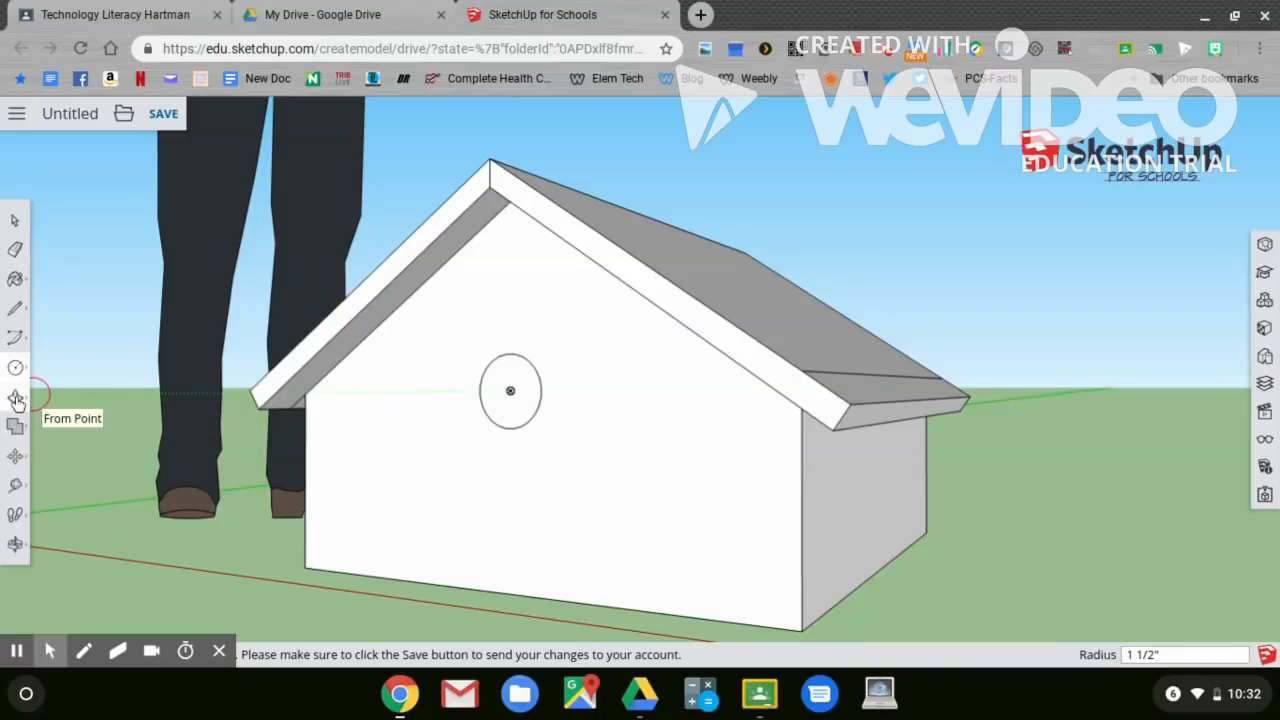
- Push/Pull the entrance circle 5/8" into the wall
{"action": "left_click", "coordinate": [16, 398]}
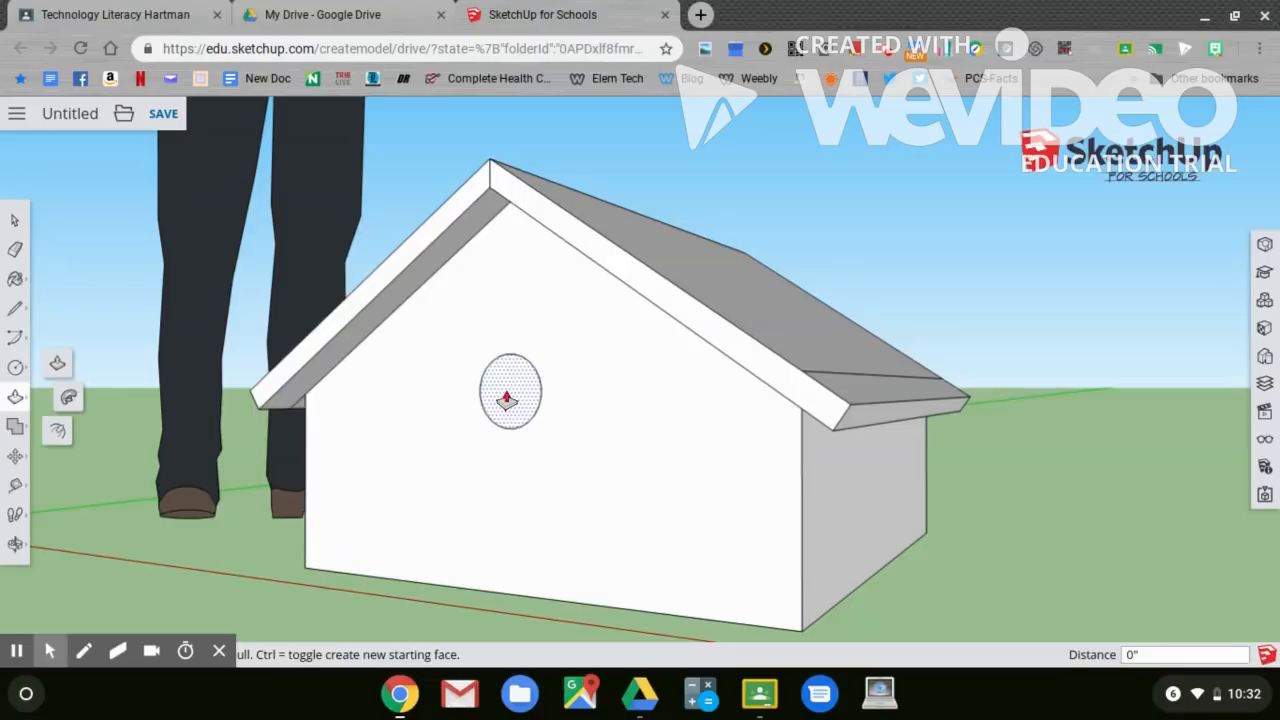
{"action": "left_click", "coordinate": [506, 398]}
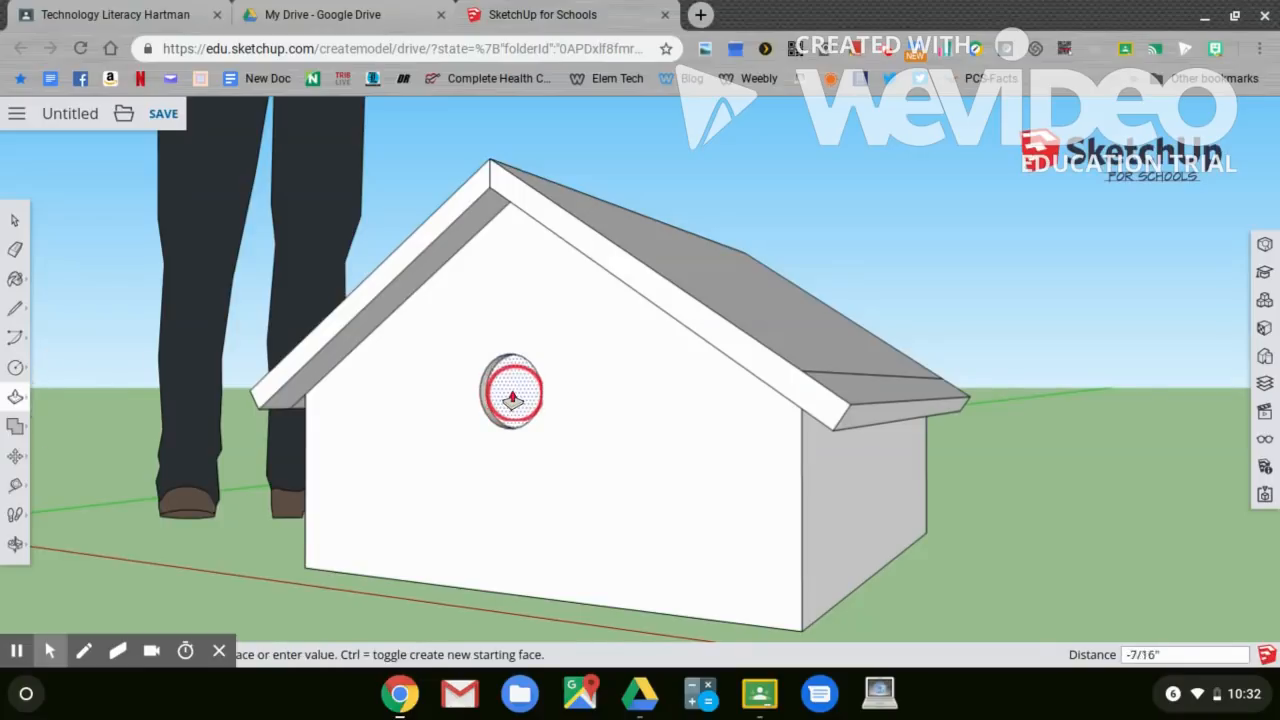
{"action": "left_click", "coordinate": [514, 398]}
{"action": "left_click", "coordinate": [513, 397]}
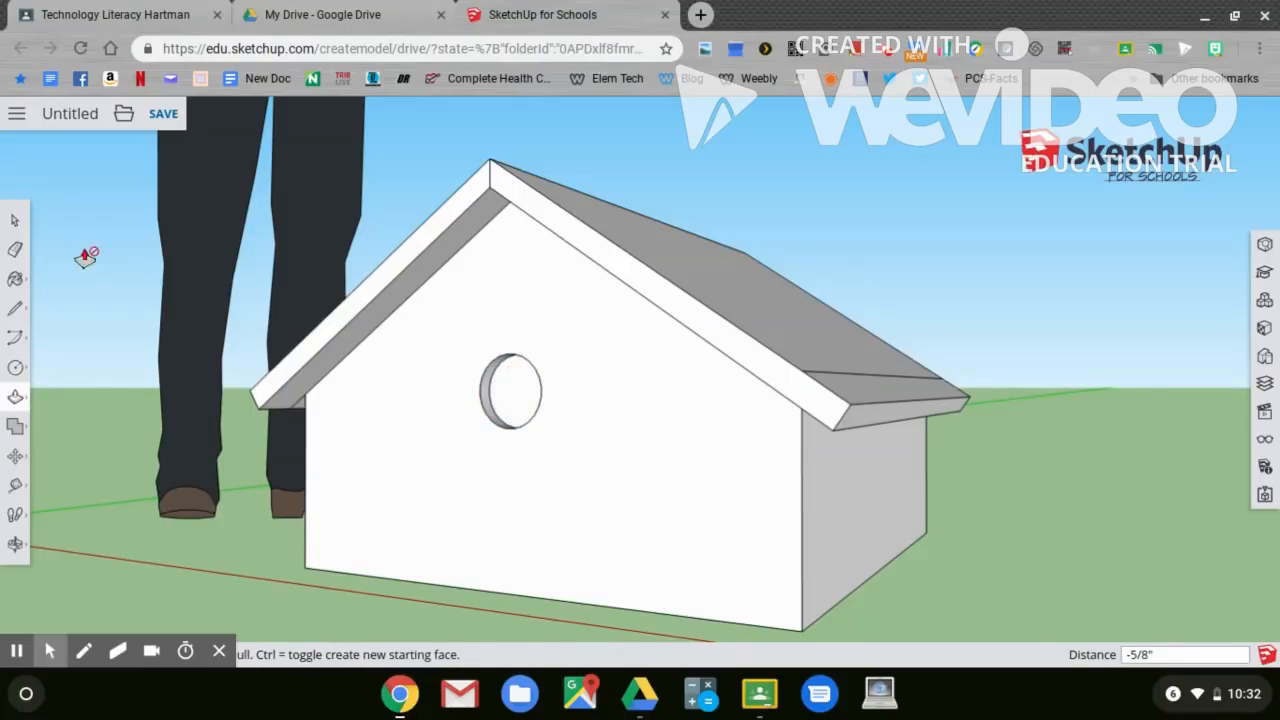
- Erase the edge of the recessed circle to open the entrance hole into the house
{"action": "left_click", "coordinate": [16, 249]}
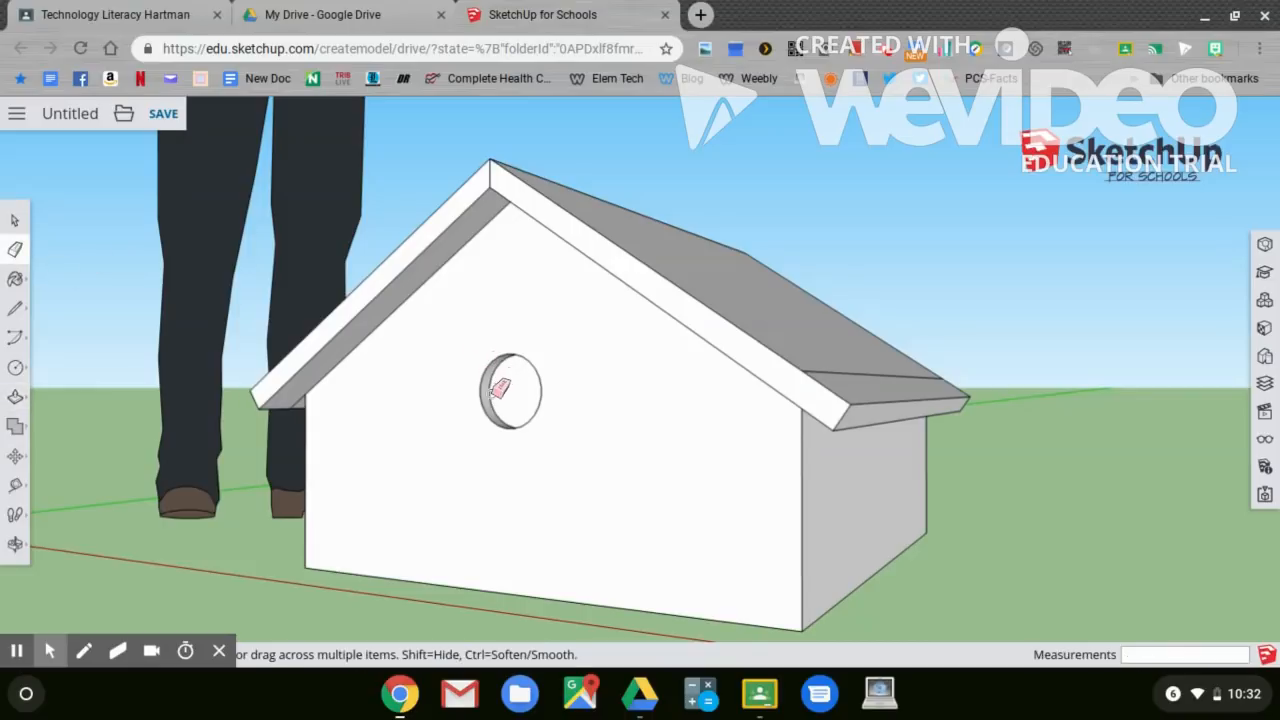
{"action": "left_click", "coordinate": [500, 388]}
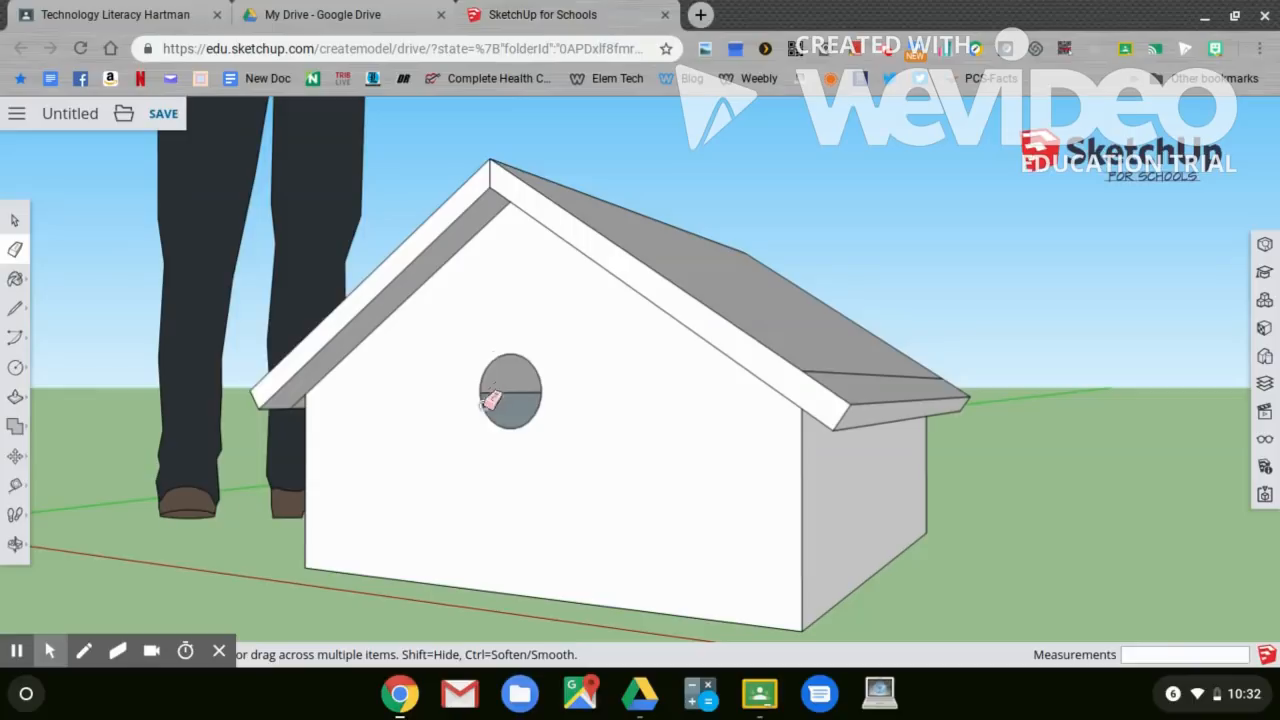
- Draw a circle with a radius of about 5/8" on the front wall directly below the entrance hole, for a perch
{"action": "left_click", "coordinate": [15, 544]}
{"action": "left_click_drag", "start_coordinate": [372, 452], "coordinate": [328, 474]}
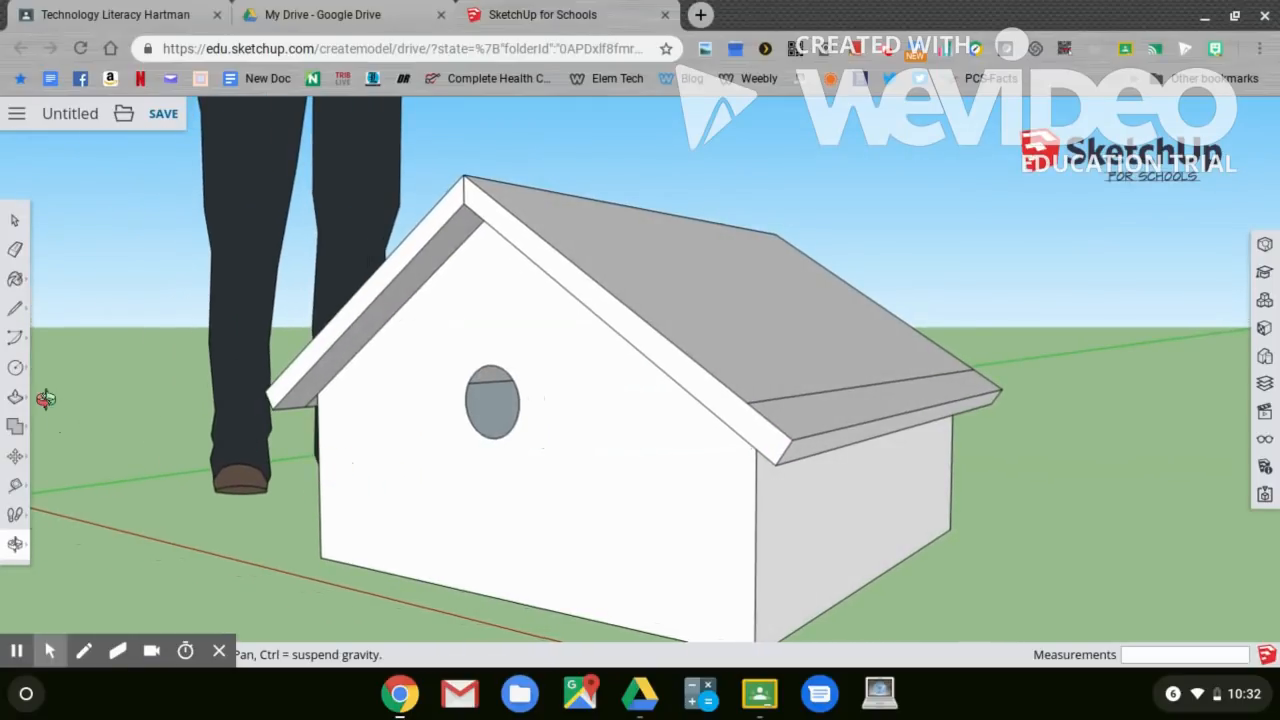
{"action": "left_click", "coordinate": [16, 369]}
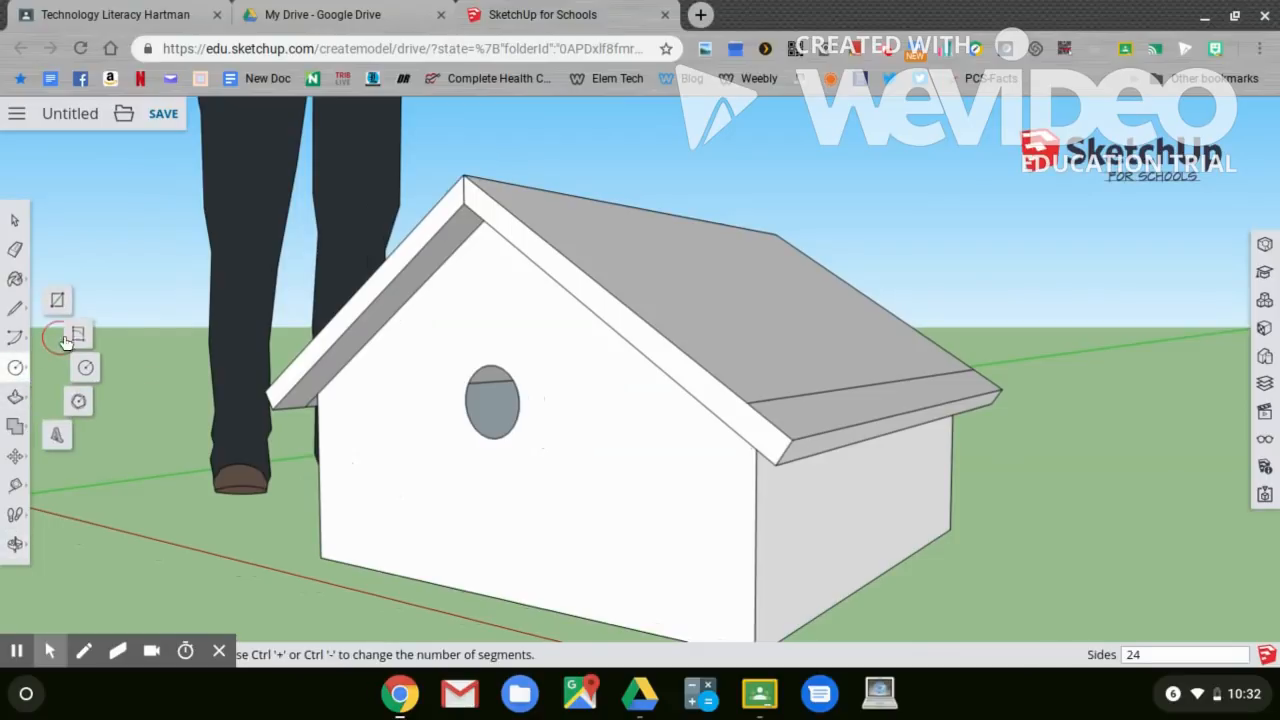
{"action": "left_click", "coordinate": [85, 367]}
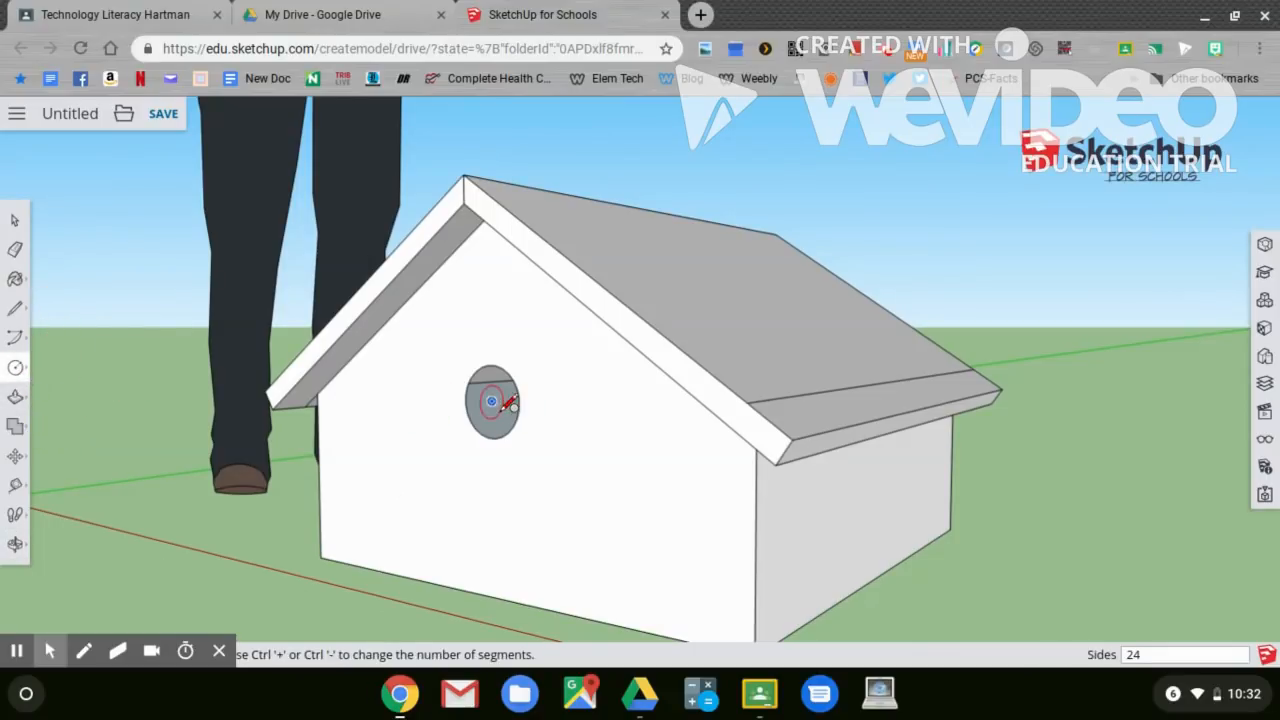
{"action": "left_click_drag", "start_coordinate": [494, 486], "coordinate": [504, 490]}
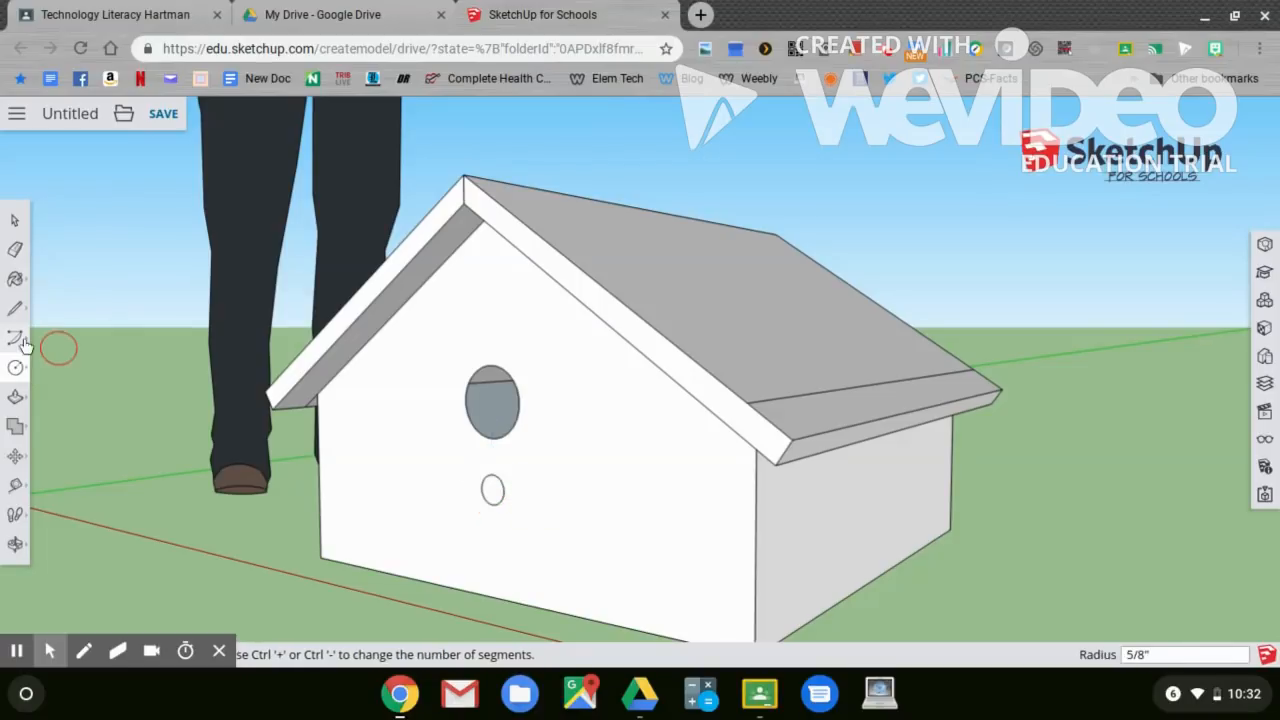
- Push/Pull the small circle about 1 13/16" outward from the front wall to form the perch
{"action": "left_click", "coordinate": [15, 397]}
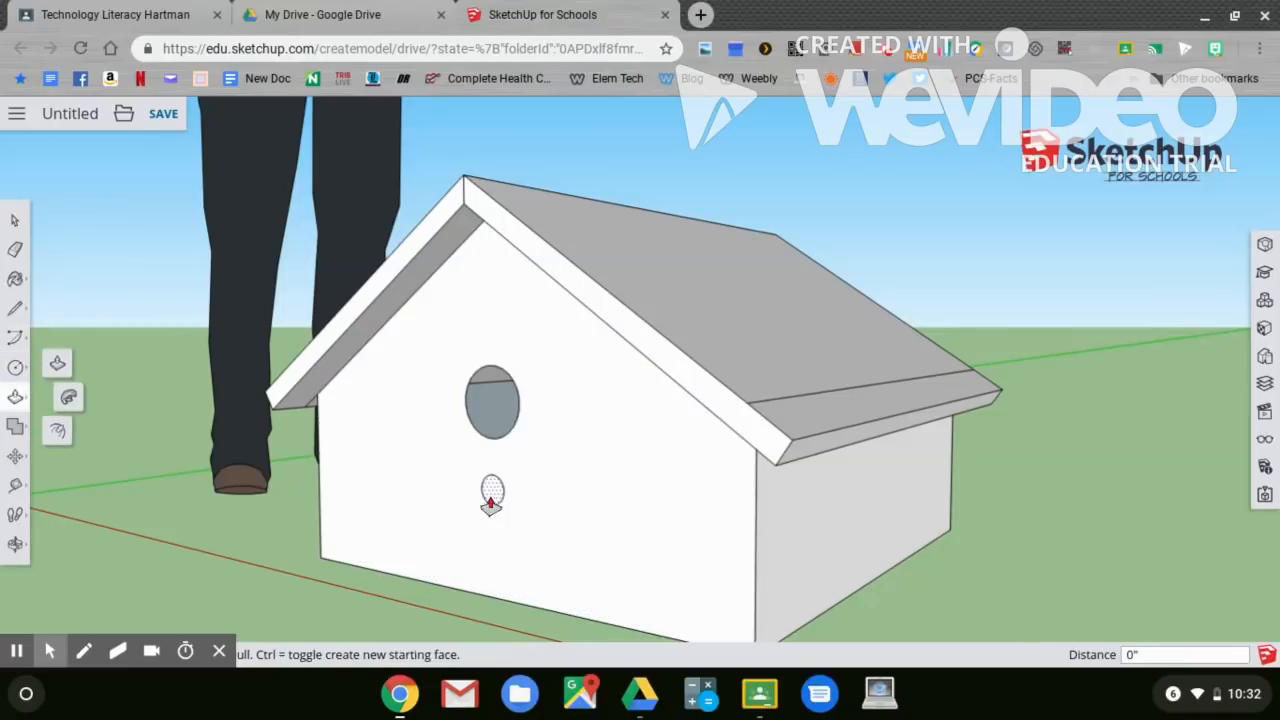
{"action": "left_click", "coordinate": [492, 490]}
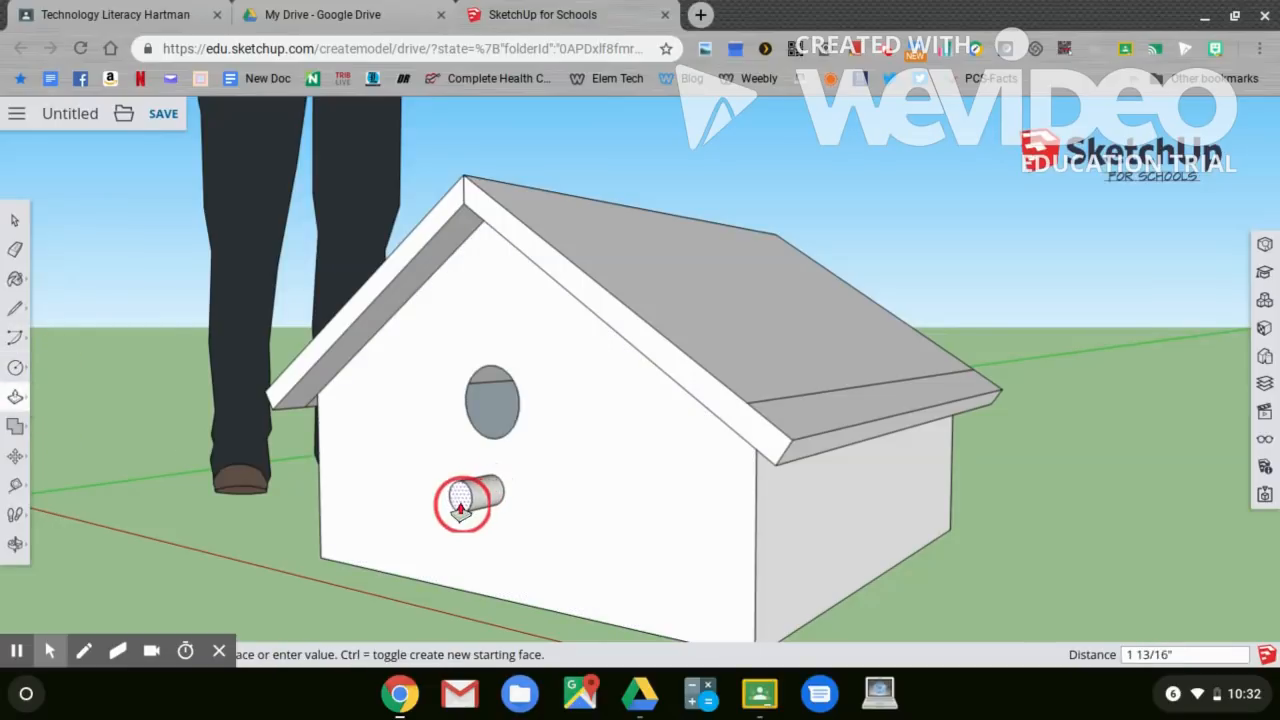
{"action": "left_click", "coordinate": [459, 507]}
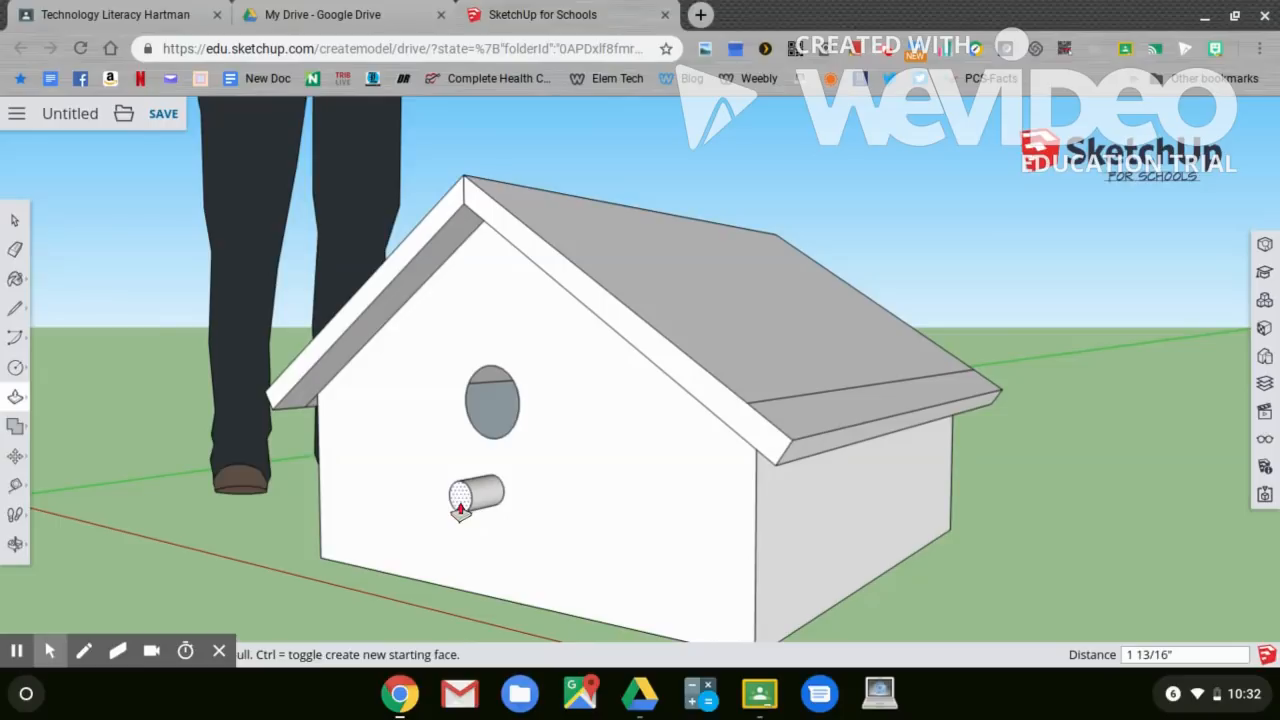
- Paint the front gable wall and the adjacent visible side wall with the mustard material TG_shirt pattern 3
{"action": "left_click", "coordinate": [1265, 329]}
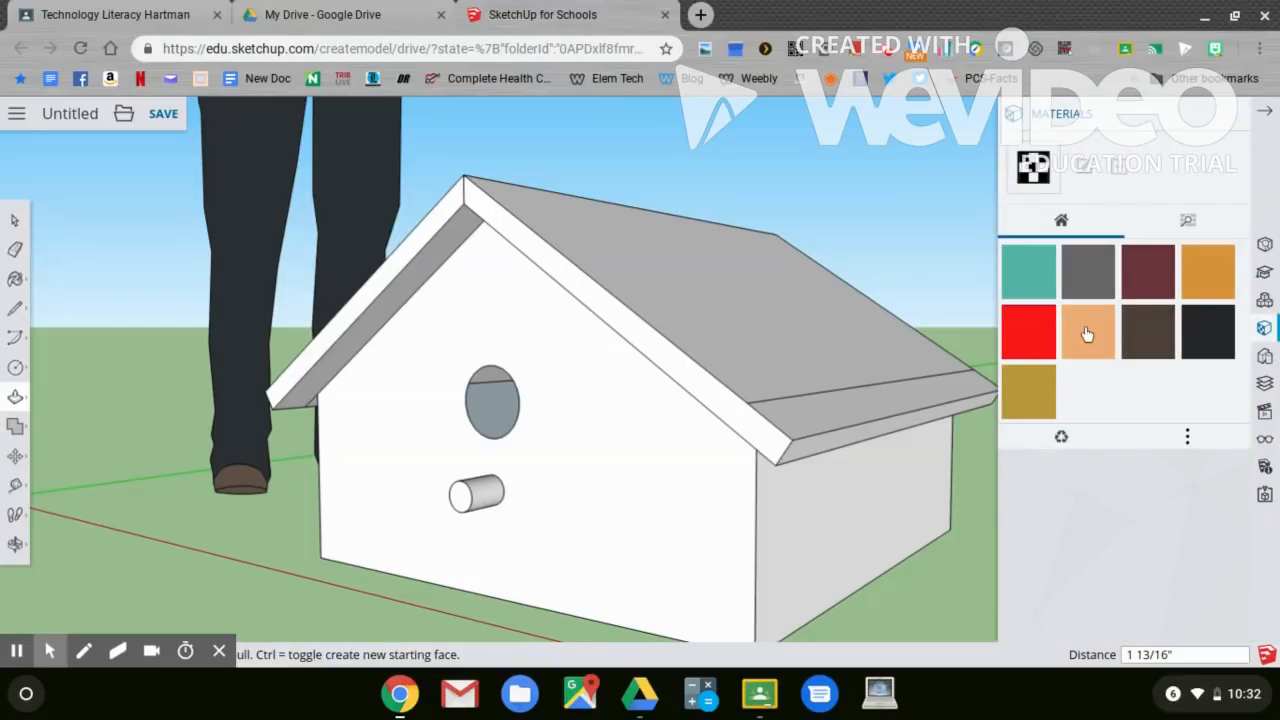
{"action": "left_click", "coordinate": [1035, 382]}
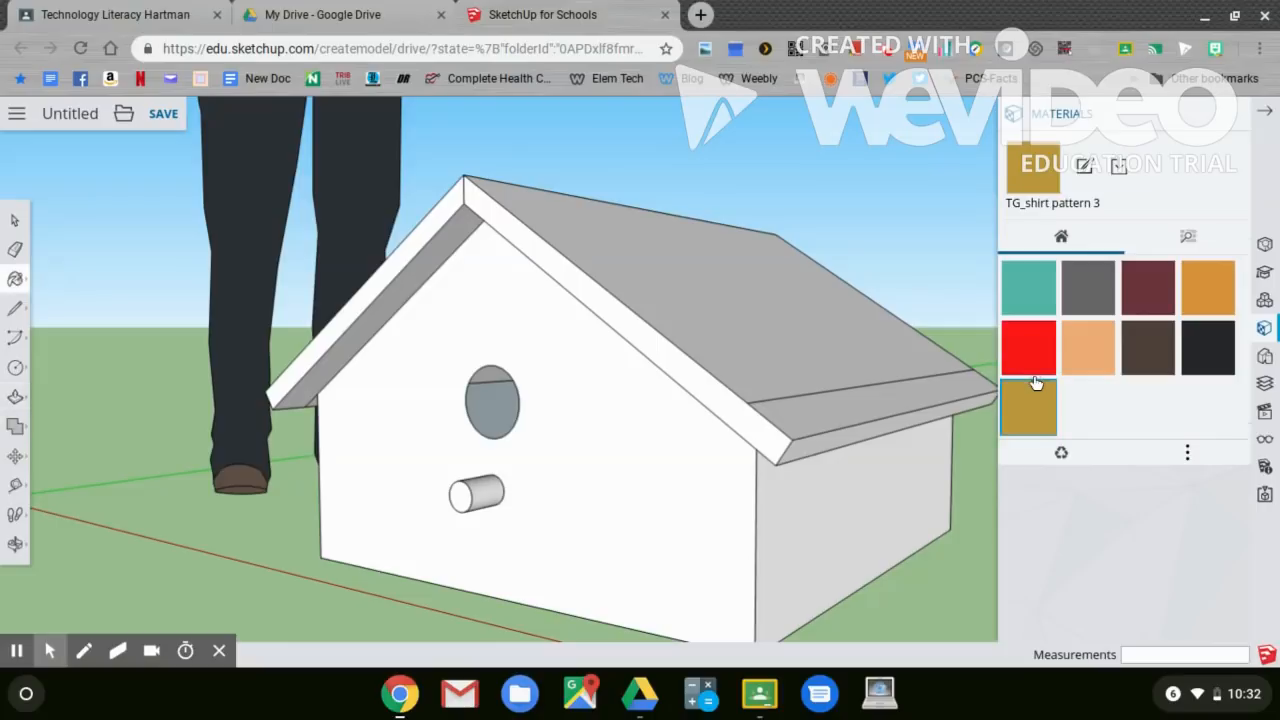
{"action": "left_click", "coordinate": [858, 493]}
{"action": "left_click", "coordinate": [696, 490]}
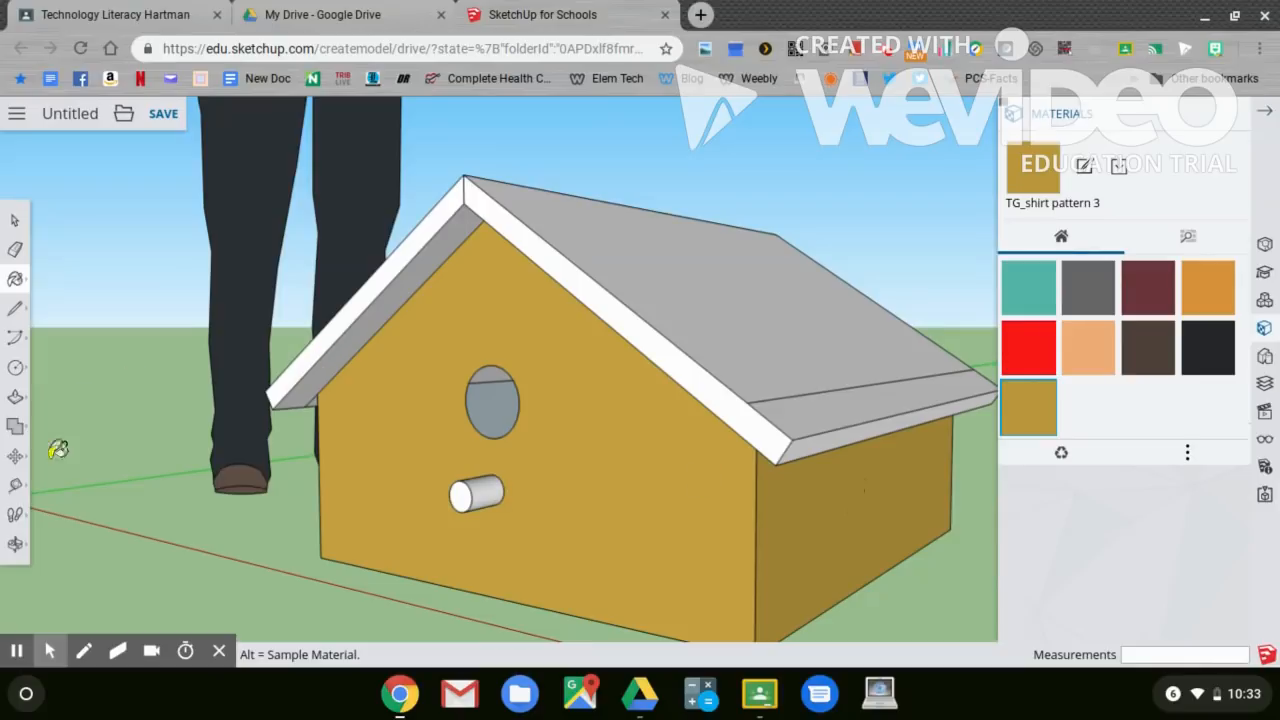
- Paint the side wall on the opposite side of the house with the same TG_shirt pattern 3 material
{"action": "left_click", "coordinate": [16, 545]}
{"action": "left_click_drag", "start_coordinate": [371, 409], "coordinate": [840, 384]}
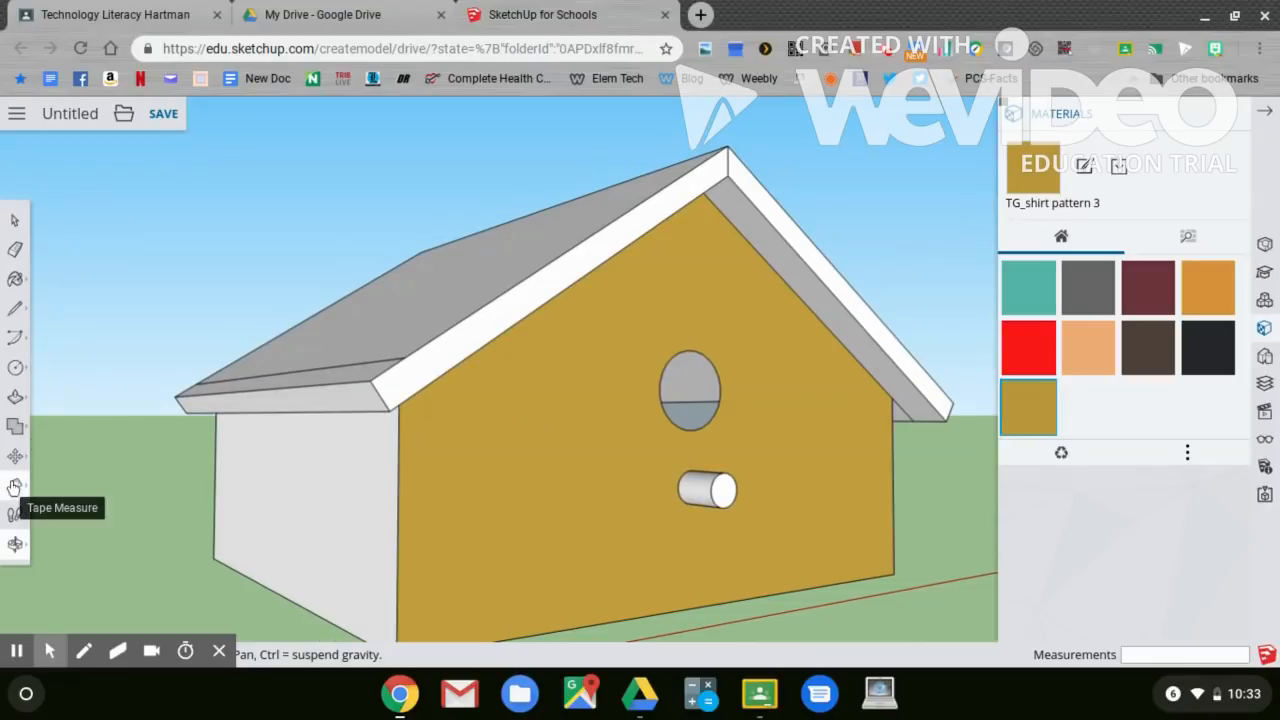
{"action": "left_click", "coordinate": [15, 279]}
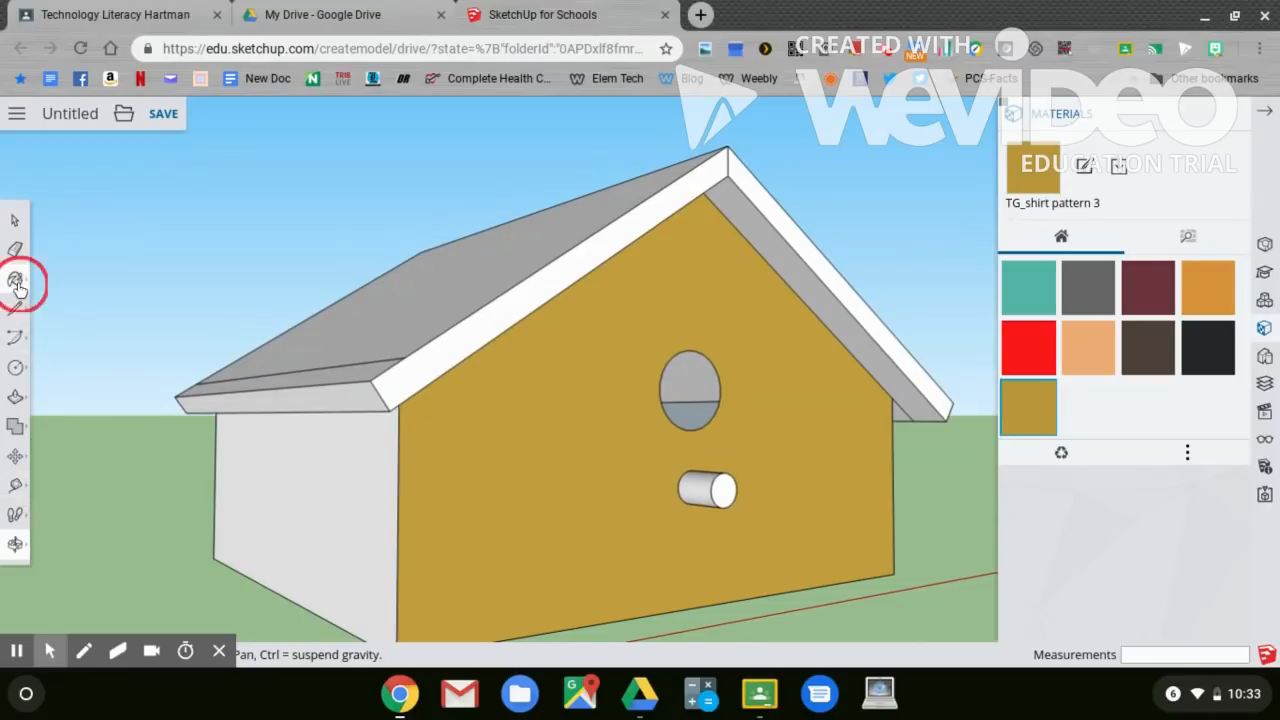
{"action": "left_click", "coordinate": [289, 456]}
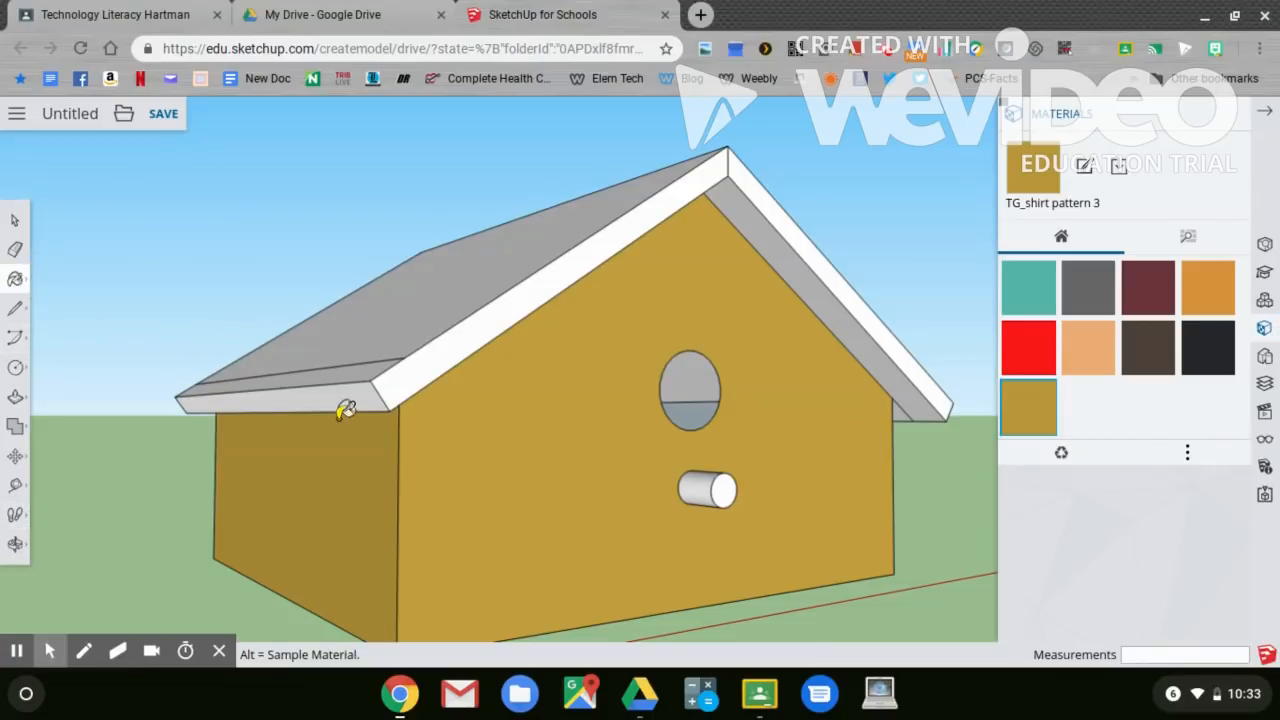
{"action": "scroll", "coordinate": [338, 454], "scroll_direction": "down", "scroll_amount": 5}
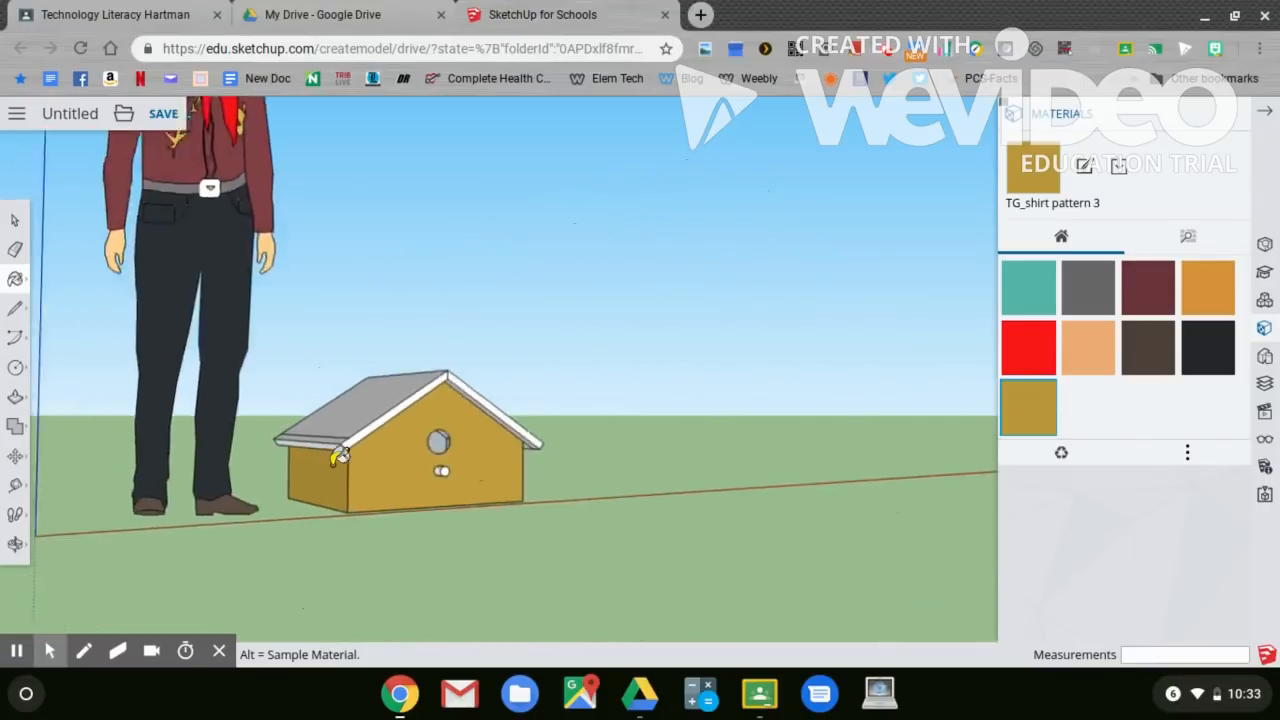
{"action": "scroll", "coordinate": [338, 454], "scroll_direction": "down", "scroll_amount": 2}
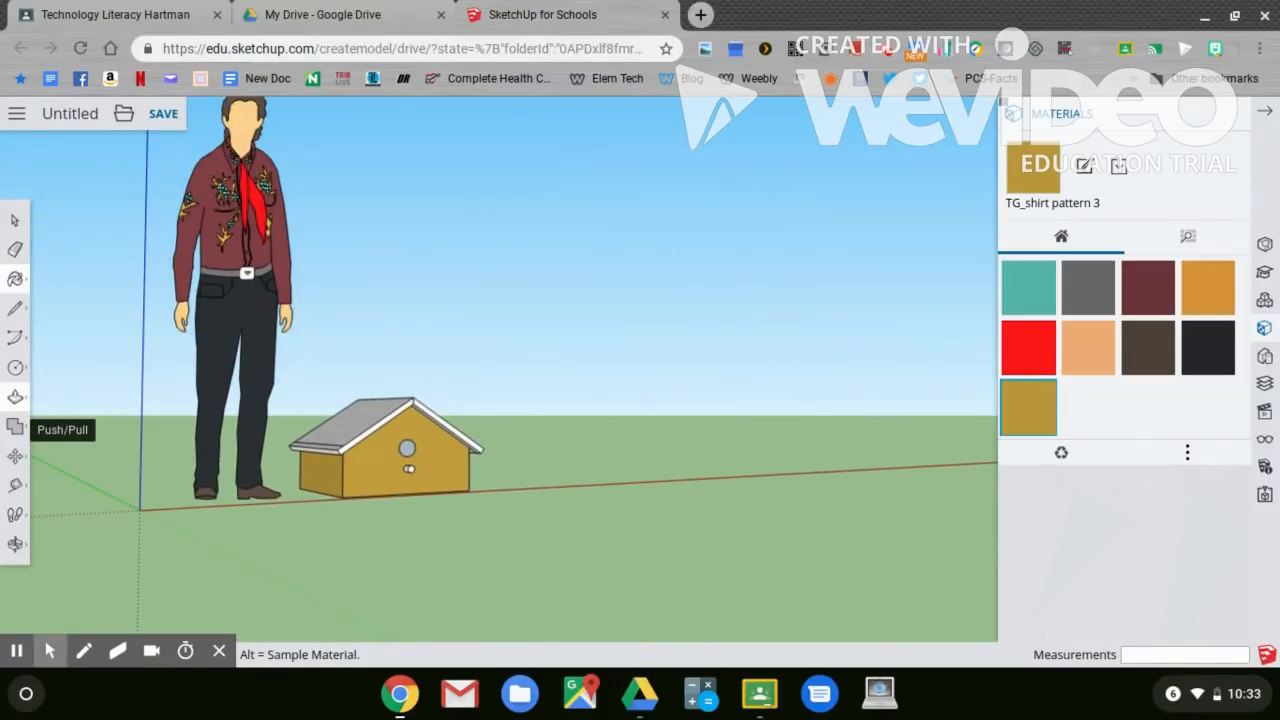